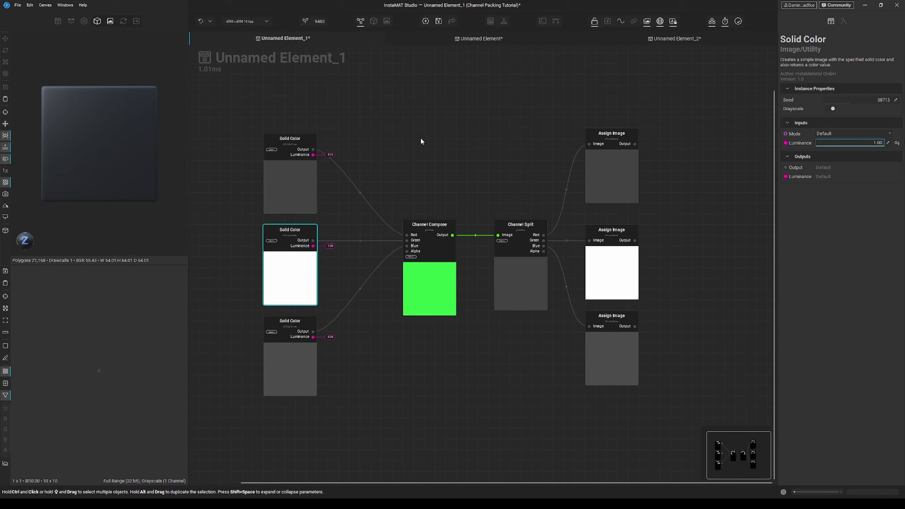
# Step: Set the top Solid Color node's luminance to 0.00
pyautogui.click(297, 176)
pyautogui.moveTo(834, 143); pyautogui.dragTo(799, 146)
pyautogui.click(306, 360)
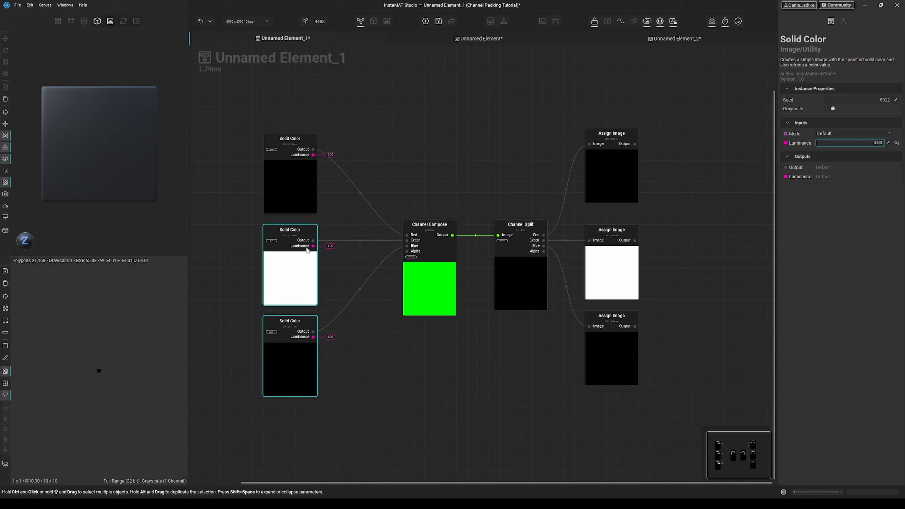
# Step: Set the luminance of the top and bottom Solid Color nodes to 1.00
pyautogui.click(295, 187)
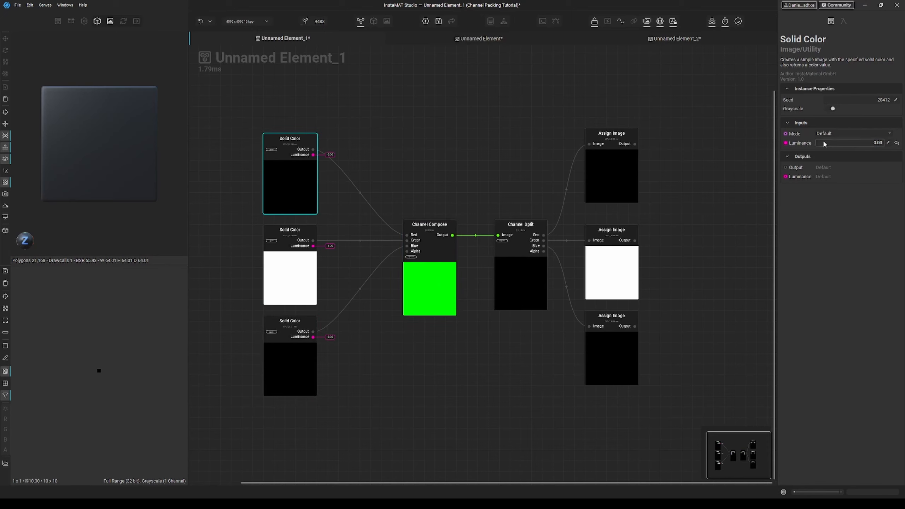
pyautogui.moveTo(824, 141); pyautogui.dragTo(888, 143)
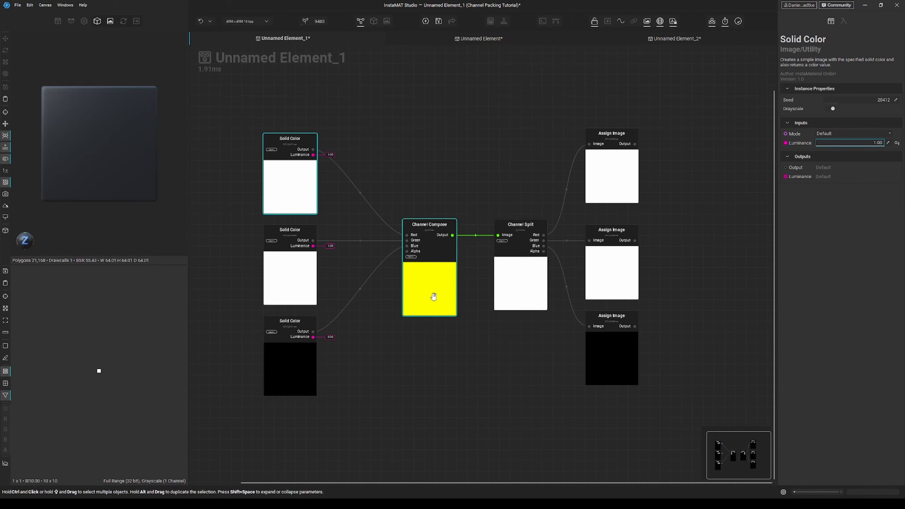
pyautogui.click(292, 373)
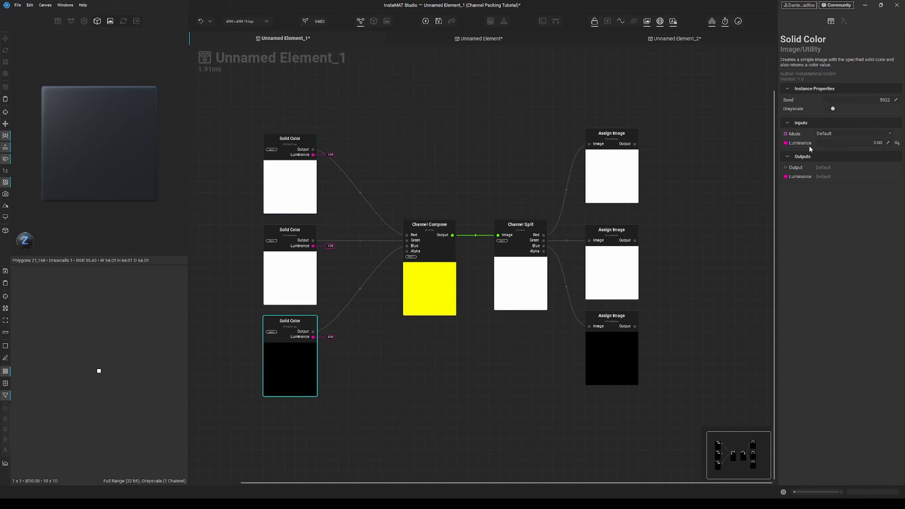
pyautogui.moveTo(814, 143); pyautogui.dragTo(893, 143)
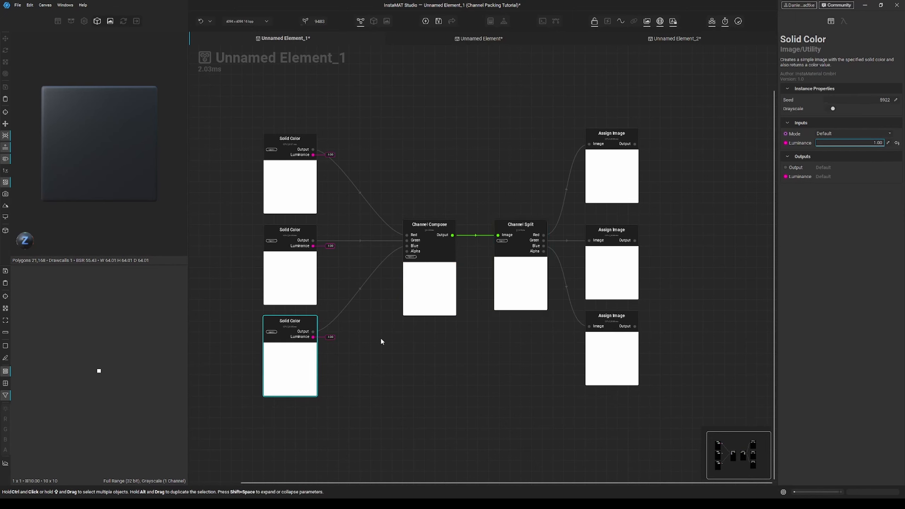
# Step: Set the middle Solid Color node's luminance to 0.00, then reset it to its default
pyautogui.click(283, 272)
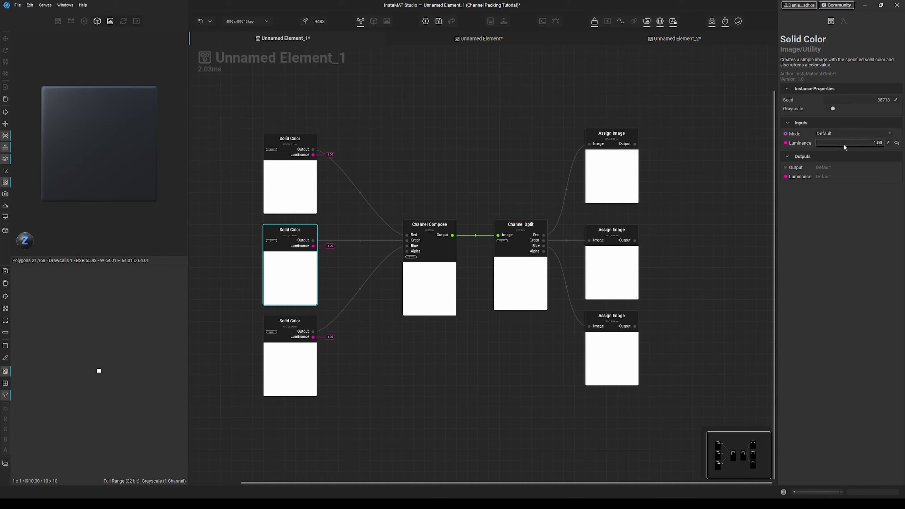
pyautogui.moveTo(873, 143); pyautogui.dragTo(763, 146)
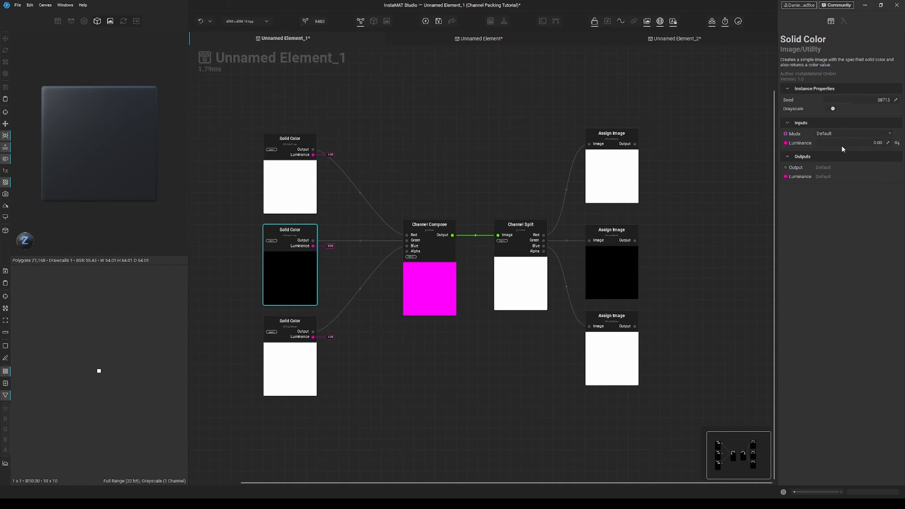
pyautogui.click(898, 143)
# Step: Switch the top and middle Solid Color luminances between 0 and 1 to preview Channel Compose colours
pyautogui.click(280, 162)
pyautogui.moveTo(862, 144); pyautogui.dragTo(791, 145)
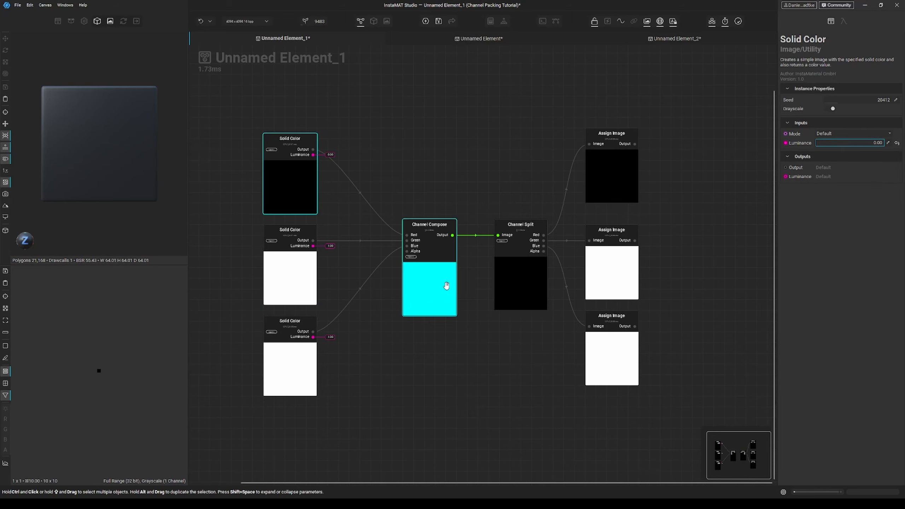
pyautogui.moveTo(856, 143); pyautogui.dragTo(691, 147)
pyautogui.click(277, 270)
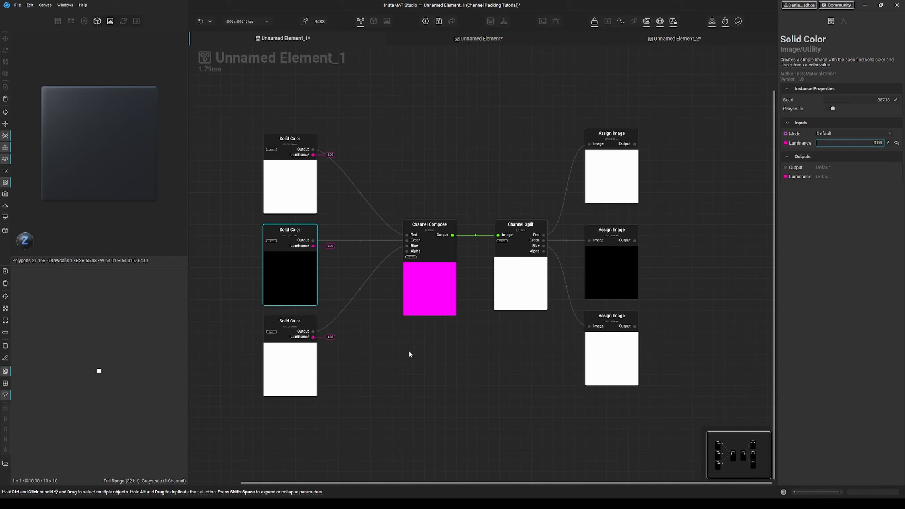
# Step: Switch to the Unnamed Element graph tab and zoom into its nodes
pyautogui.click(473, 108)
pyautogui.click(484, 39)
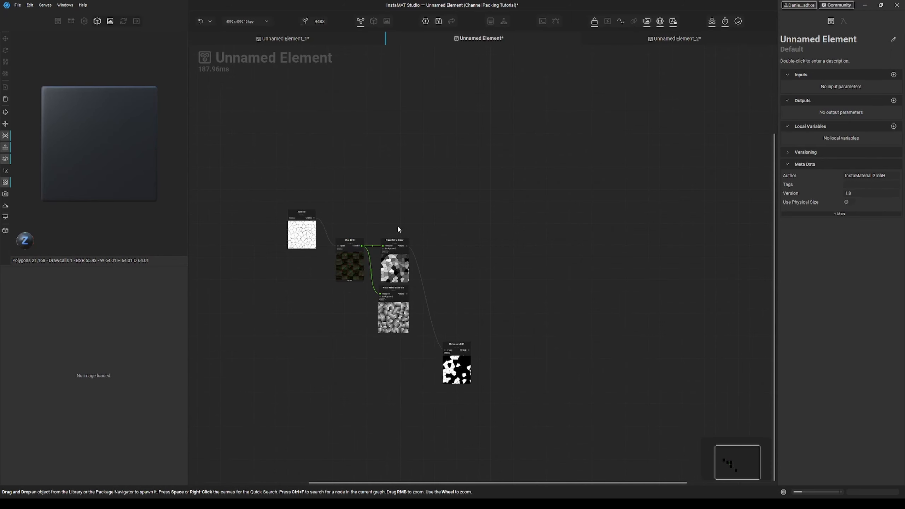
pyautogui.scroll(4, 318, 254)
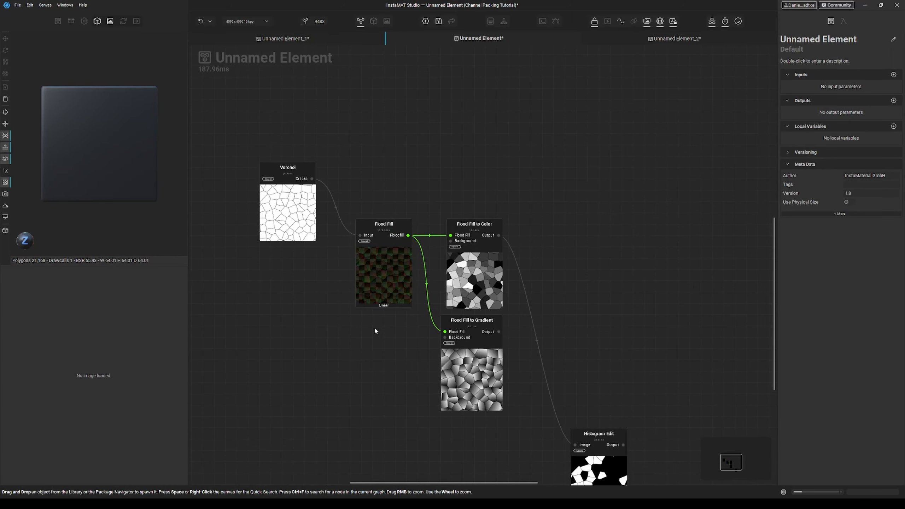
# Step: Preview the Voronoi, Flood Fill to Color and Flood Fill to Gradient outputs in the 2D view
pyautogui.click(287, 237)
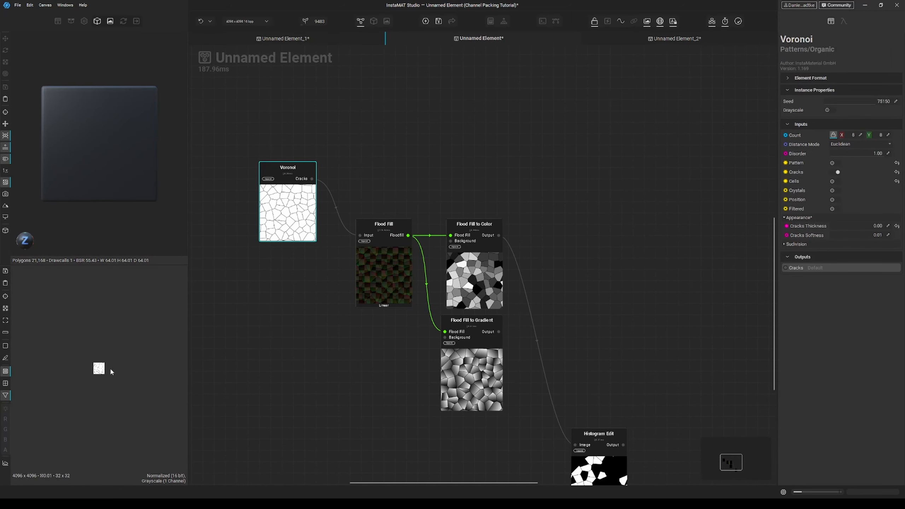
pyautogui.scroll(6, 99, 360)
pyautogui.moveTo(99, 360); pyautogui.dragTo(104, 360, button='middle')
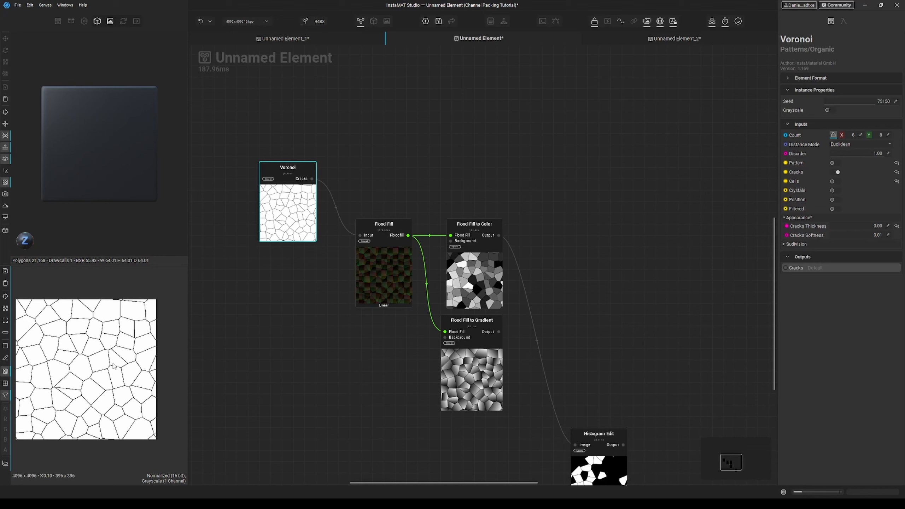
pyautogui.click(501, 238)
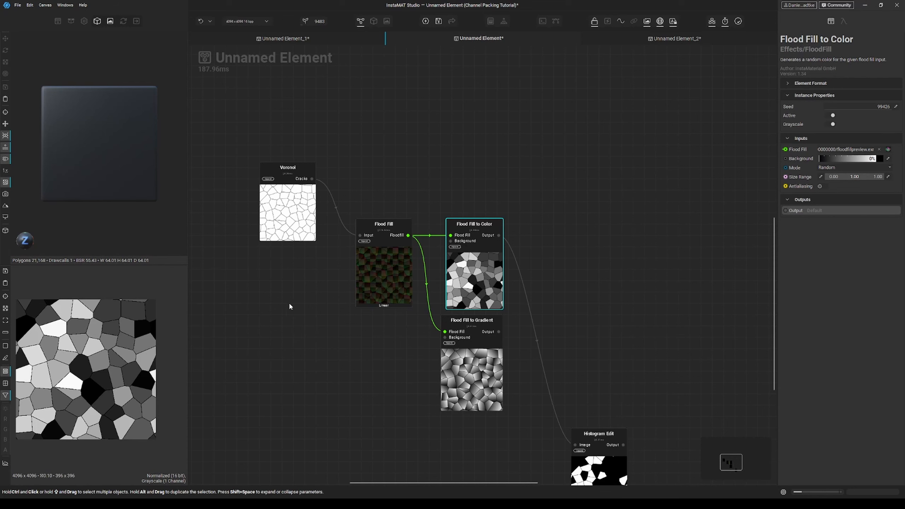
pyautogui.click(489, 329)
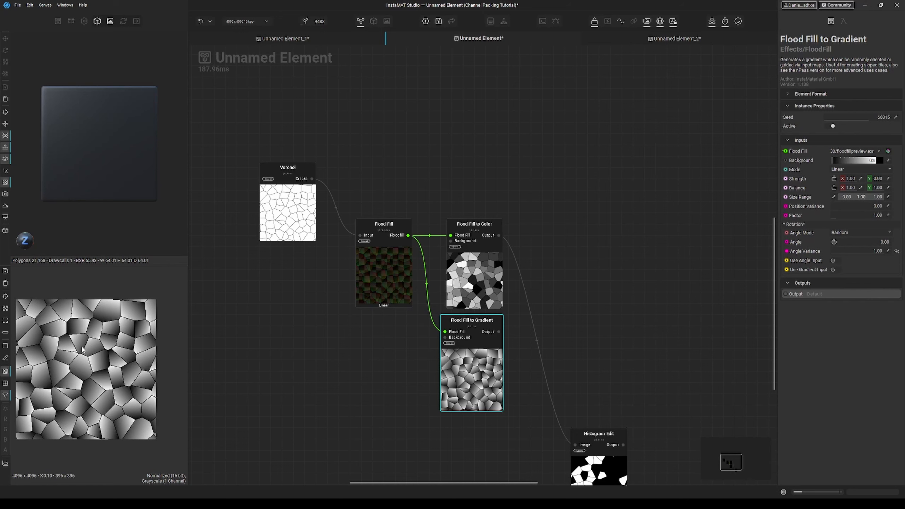
# Step: Blend the Voronoi cracks over the Flood Fill to Color output in a new Blend node set to Average
pyautogui.moveTo(308, 374); pyautogui.dragTo(275, 401, button='middle')
pyautogui.moveTo(281, 207); pyautogui.dragTo(584, 213)
pyautogui.click(613, 257)
pyautogui.click(496, 243)
pyautogui.click(596, 248)
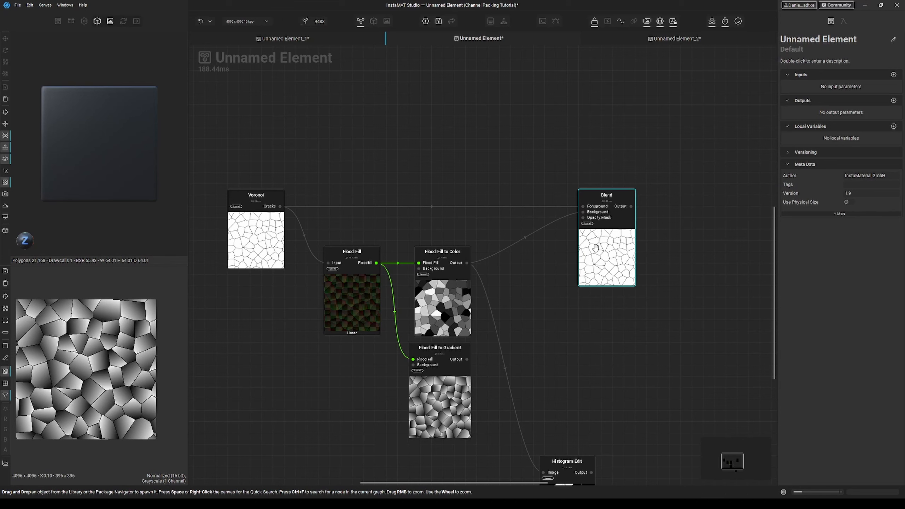
pyautogui.click(854, 165)
pyautogui.click(834, 177)
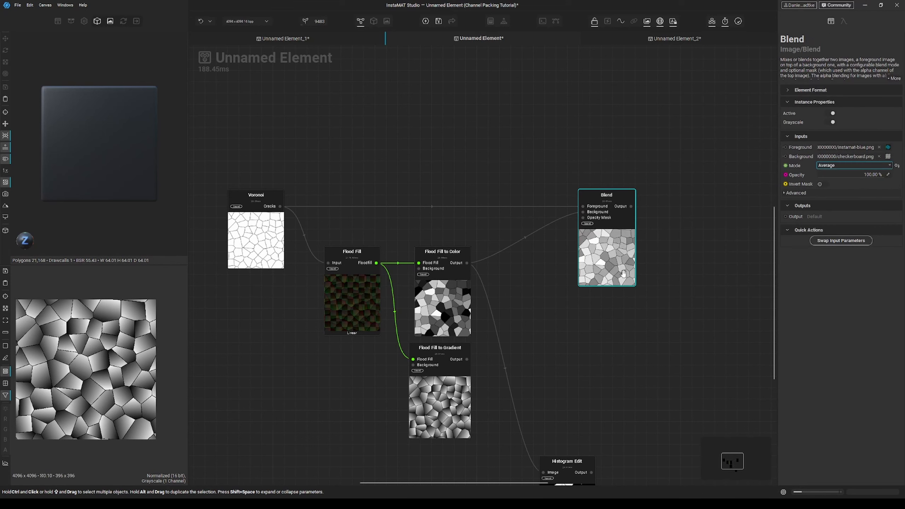
# Step: Preview the Blend result, then delete the Blend node
pyautogui.click(623, 273)
pyautogui.scroll(5, 103, 325)
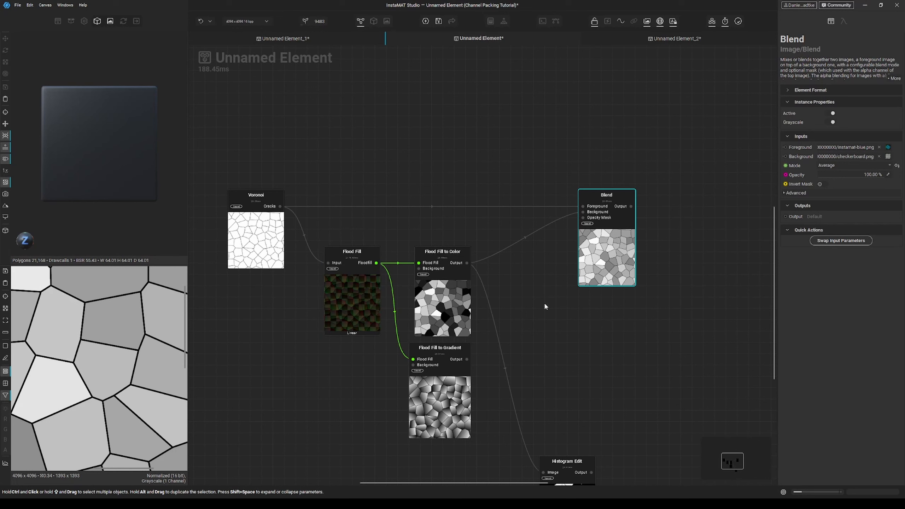
pyautogui.moveTo(546, 307); pyautogui.dragTo(515, 328, button='middle')
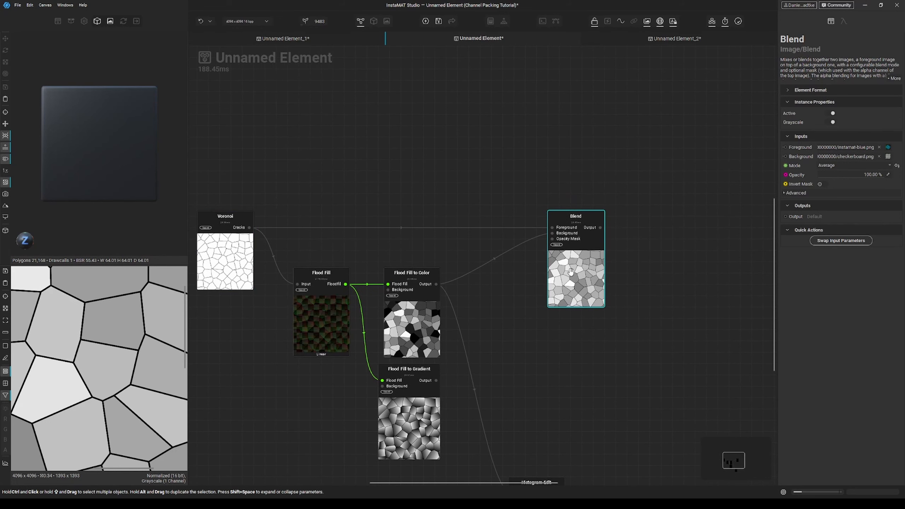
pyautogui.press('Delete')
# Step: Connect the Voronoi cracks output to a new Warp node
pyautogui.moveTo(249, 228); pyautogui.dragTo(511, 178)
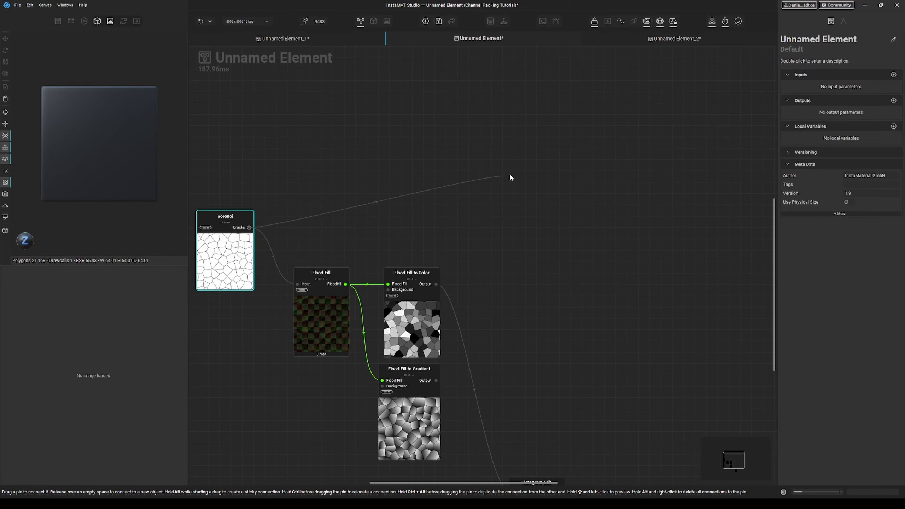
pyautogui.write('wa')
pyautogui.press('Return')
# Step: Add a Perlin Noise node and set its scale to 4
pyautogui.press('space')
pyautogui.write('perl')
pyautogui.press('Return')
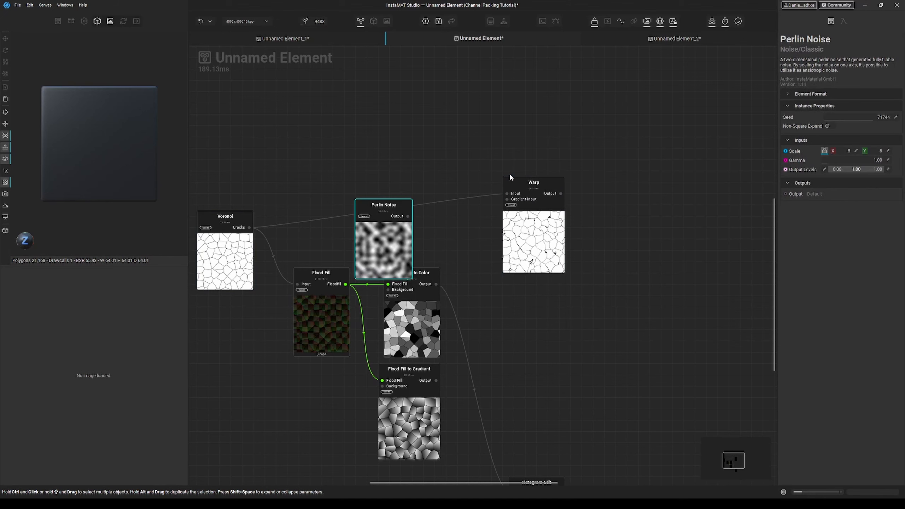
pyautogui.click(857, 154)
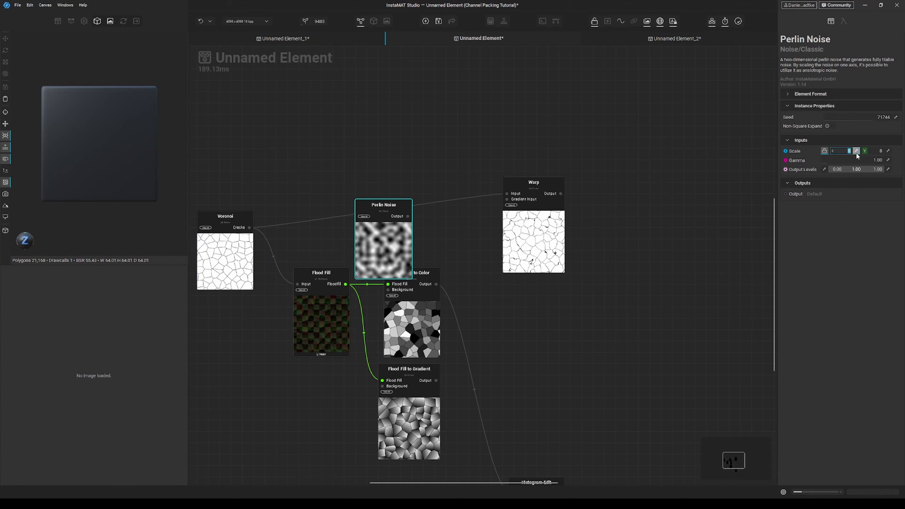
pyautogui.write('4')
pyautogui.press('Return')
# Step: Connect the Perlin Noise output to the Warp's gradient input
pyautogui.moveTo(507, 199); pyautogui.dragTo(413, 75)
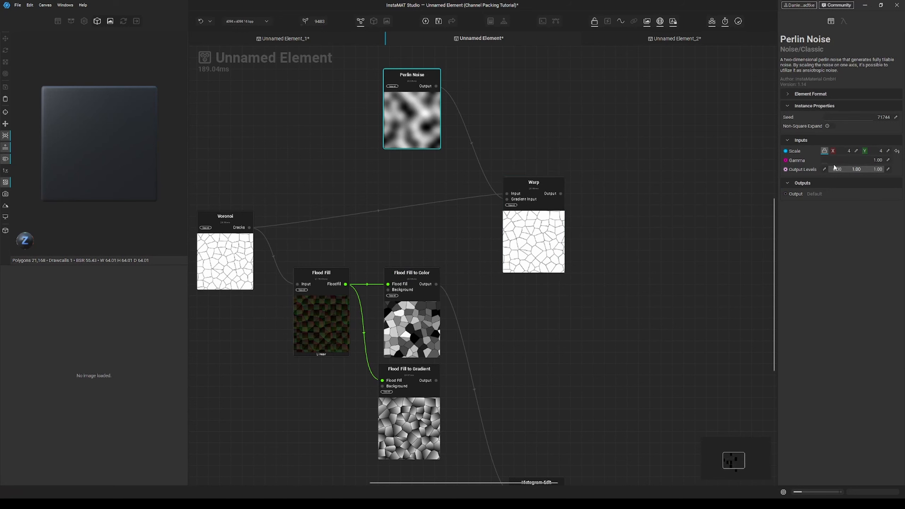
pyautogui.moveTo(828, 162); pyautogui.dragTo(883, 160)
pyautogui.click(897, 160)
# Step: Select the Warp node and preview its output in the 2D view
pyautogui.click(539, 223)
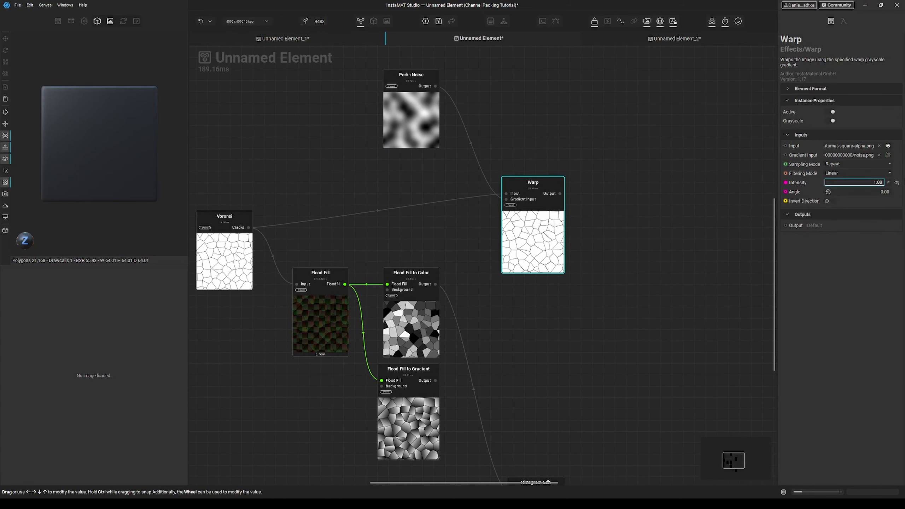
pyautogui.doubleClick(547, 252)
pyautogui.moveTo(558, 241); pyautogui.dragTo(493, 261, button='middle')
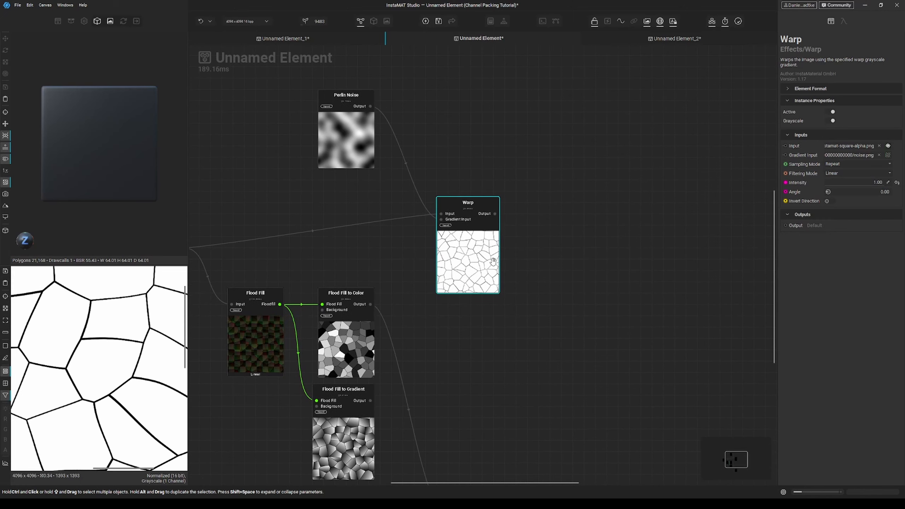
# Step: Add a Slope Blur node fed by the Warp output
pyautogui.moveTo(495, 213); pyautogui.dragTo(558, 220)
pyautogui.write('slo')
pyautogui.press('Return')
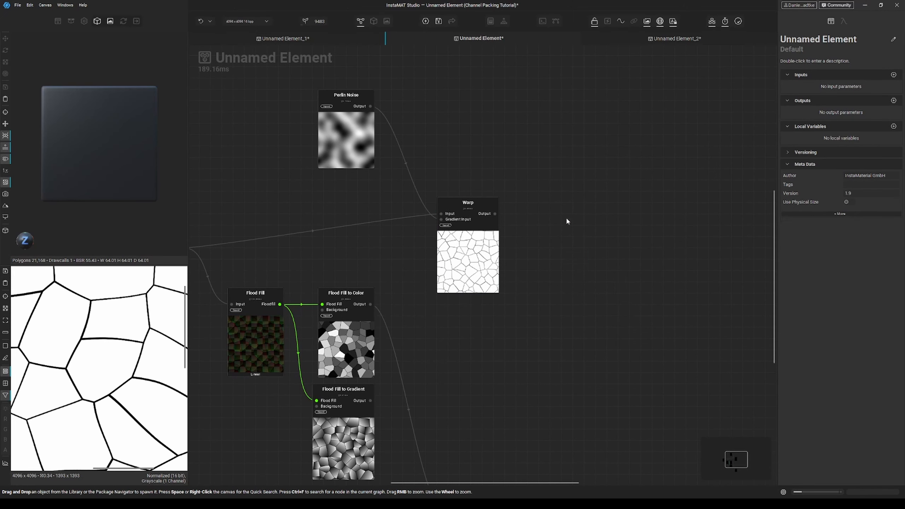
# Step: Add a Turbulent Perlin Noise, raise its scale, and connect it to the Slope Blur's height input
pyautogui.press('space')
pyautogui.write('turbu')
pyautogui.press('Return')
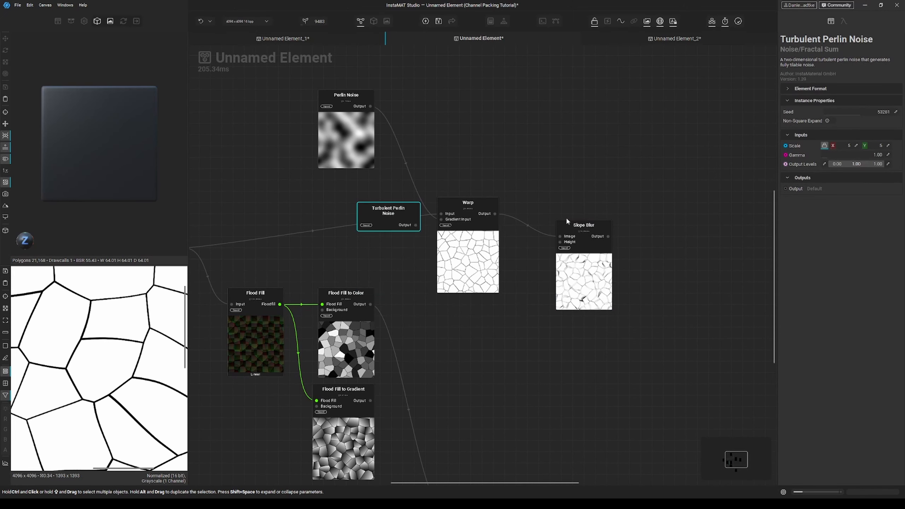
pyautogui.moveTo(585, 228); pyautogui.dragTo(596, 211)
pyautogui.moveTo(389, 214); pyautogui.dragTo(462, 117)
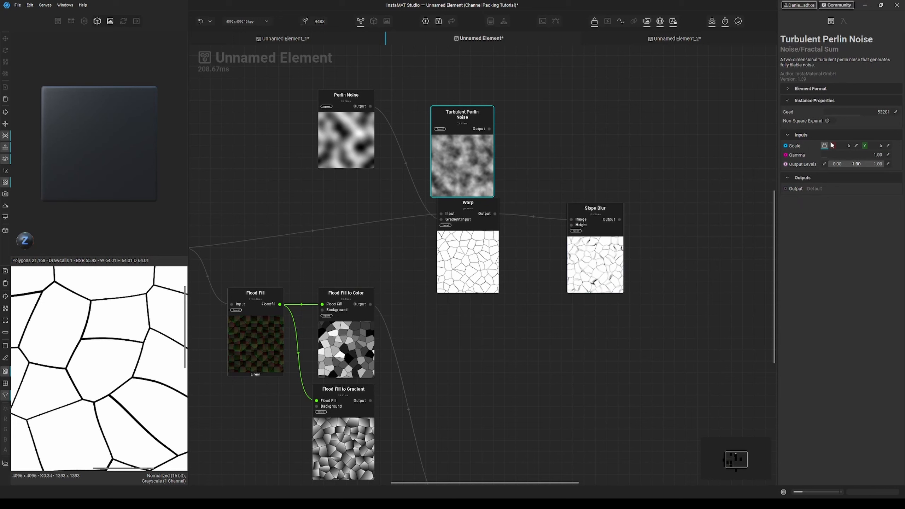
pyautogui.moveTo(841, 146); pyautogui.dragTo(855, 148)
pyautogui.moveTo(572, 225); pyautogui.dragTo(489, 129)
# Step: Set the Slope Blur mode to Minimum and its intensity to about 11.76%
pyautogui.click(593, 269)
pyautogui.click(838, 220)
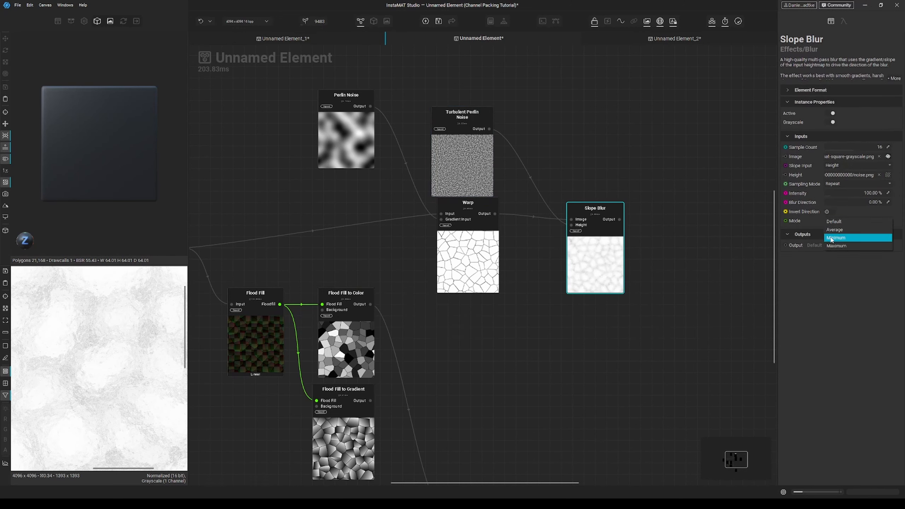
pyautogui.click(840, 240)
pyautogui.click(831, 198)
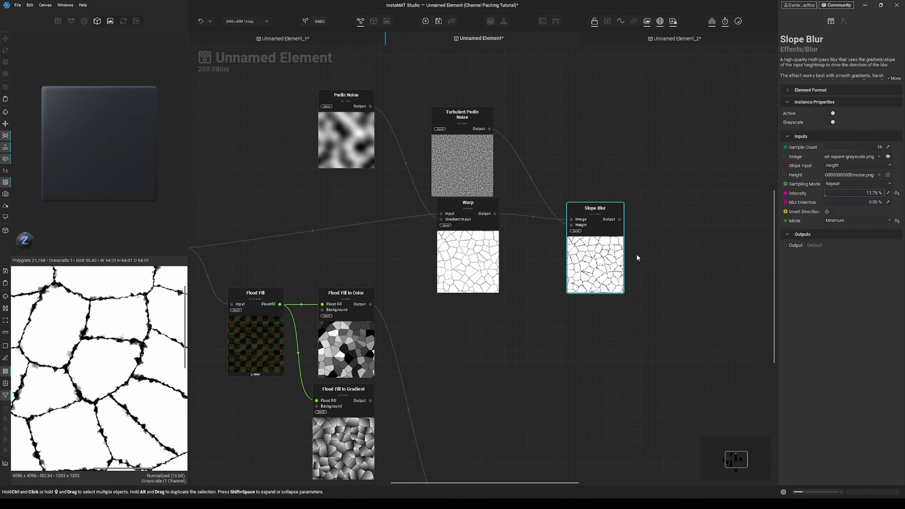
pyautogui.moveTo(619, 247); pyautogui.dragTo(602, 242)
# Step: Add a Directional Warp node after the Slope Blur
pyautogui.rightClick(664, 218)
pyautogui.write('direct')
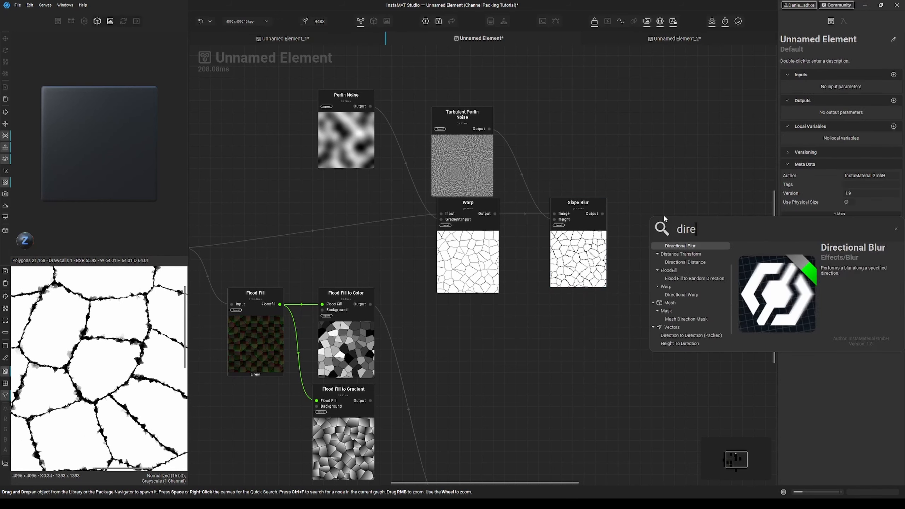
pyautogui.press('BackSpace')
pyautogui.write('i')
pyautogui.press('BackSpace')
pyautogui.write('tional w')
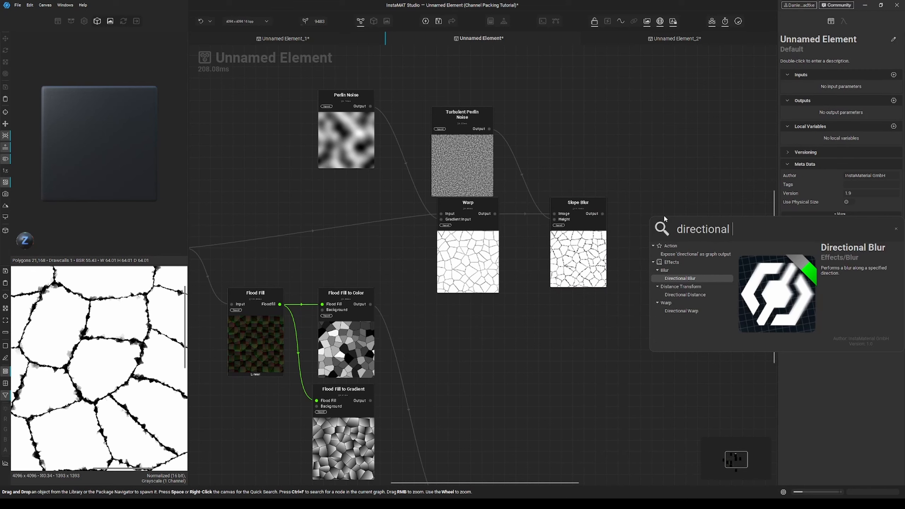
pyautogui.press('Return')
# Step: Add a Clouds Heavy noise node and place it above the Directional Warp
pyautogui.rightClick(613, 184)
pyautogui.write('clouds hea')
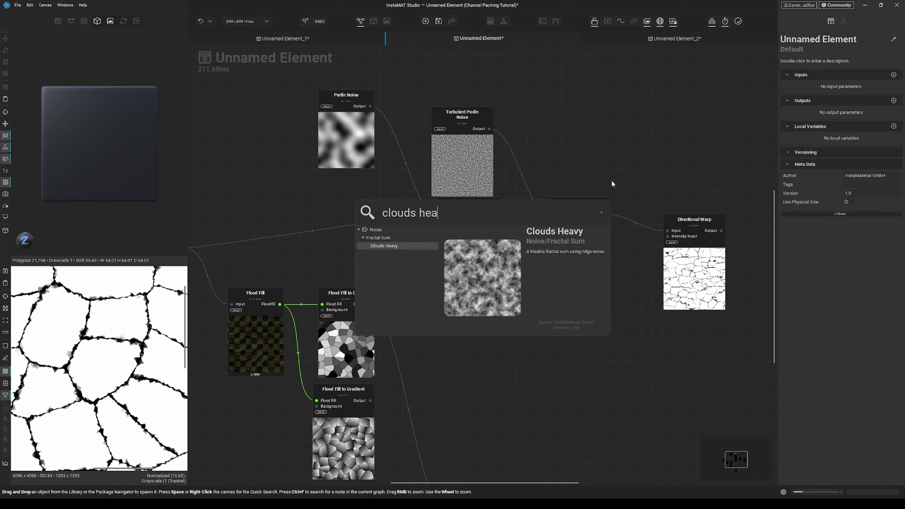
pyautogui.press('Return')
pyautogui.moveTo(393, 262); pyautogui.dragTo(580, 155)
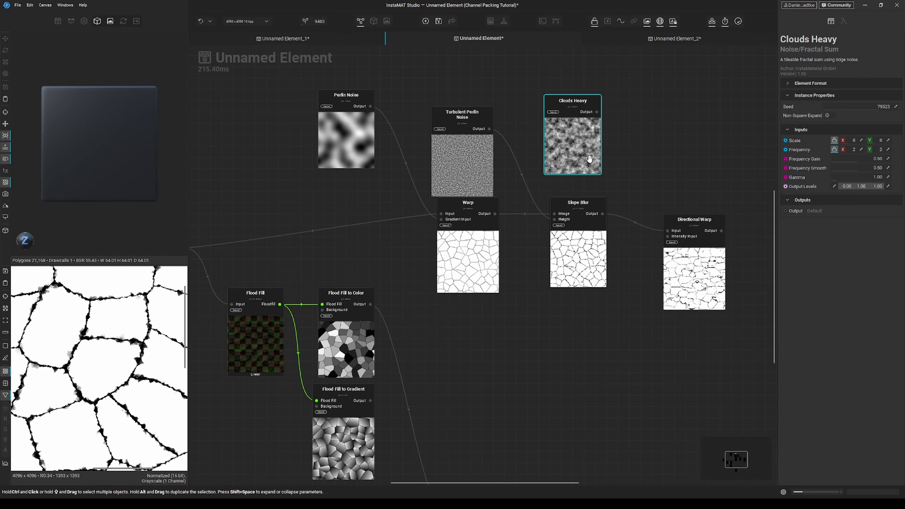
pyautogui.moveTo(581, 155); pyautogui.dragTo(533, 168, button='middle')
# Step: Connect Clouds Heavy to the Directional Warp's intensity input and set its directions to 4
pyautogui.moveTo(548, 125); pyautogui.dragTo(621, 250)
pyautogui.moveTo(646, 290); pyautogui.dragTo(641, 267)
pyautogui.click(846, 166)
pyautogui.click(846, 173)
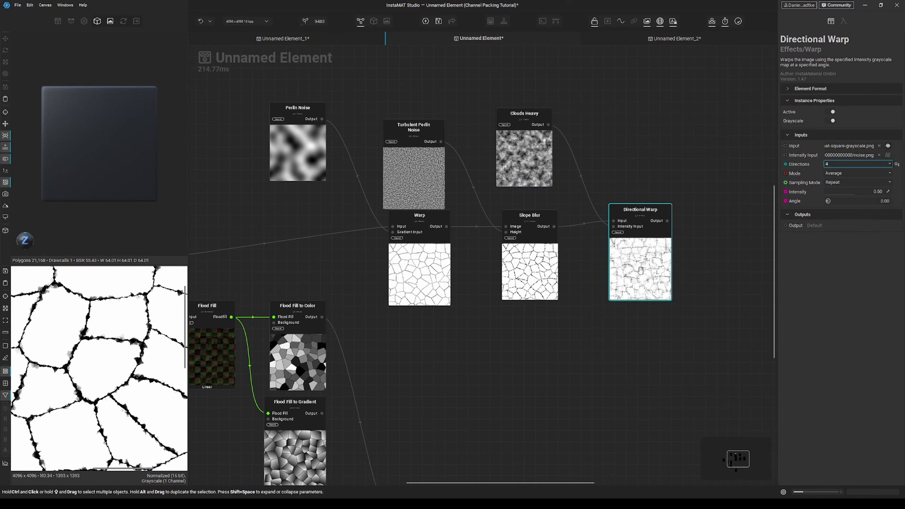
# Step: Set the Directional Warp intensity to 0.09
pyautogui.moveTo(837, 195); pyautogui.dragTo(830, 195)
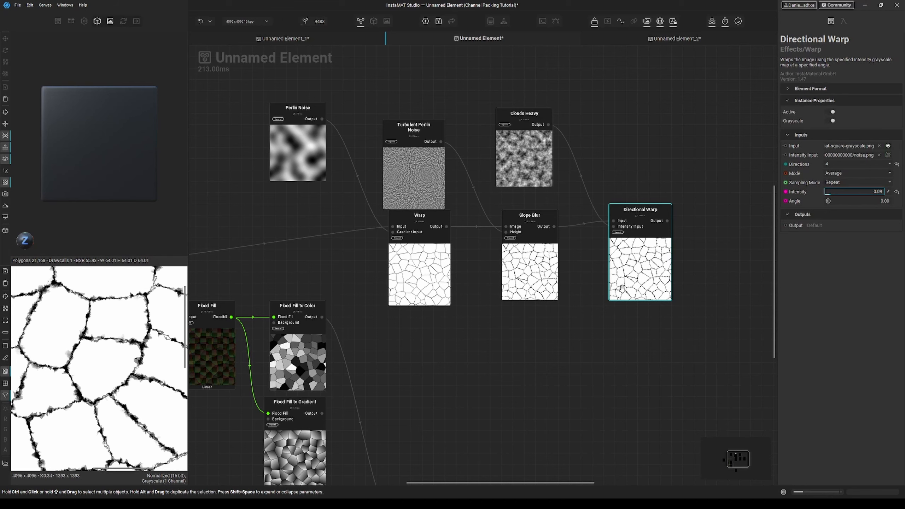
pyautogui.moveTo(601, 309); pyautogui.dragTo(567, 285, button='middle')
# Step: Try blending the Directional Warp over Flood Fill to Color in Multiply mode, and delete that Blend node
pyautogui.moveTo(633, 197); pyautogui.dragTo(654, 265)
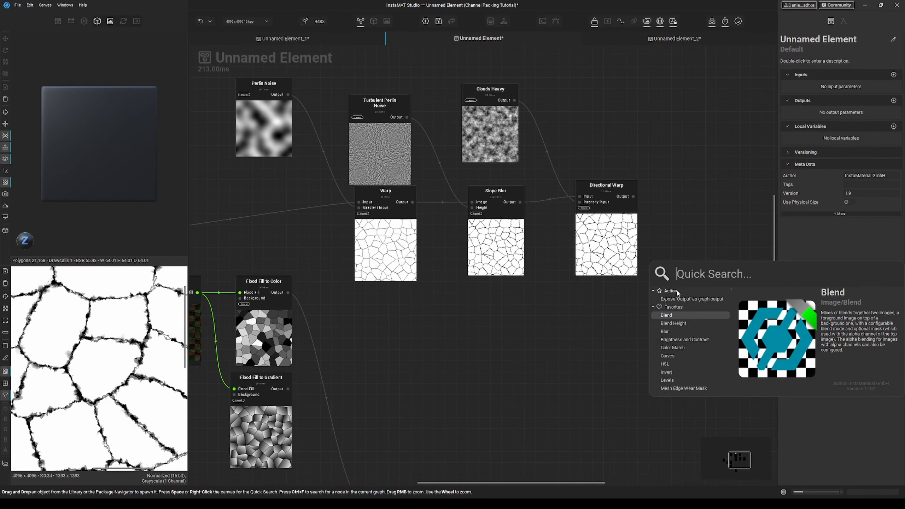
pyautogui.click(684, 316)
pyautogui.moveTo(700, 285); pyautogui.dragTo(293, 296)
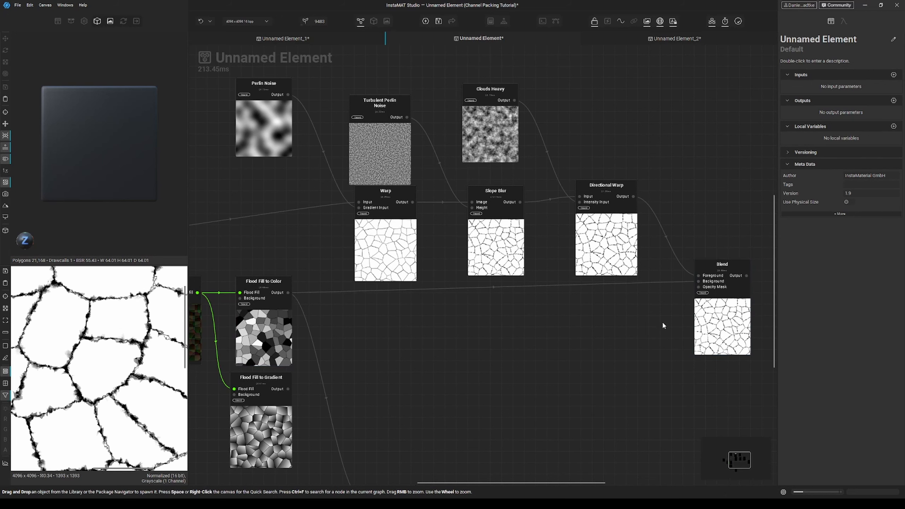
pyautogui.click(709, 311)
pyautogui.click(830, 166)
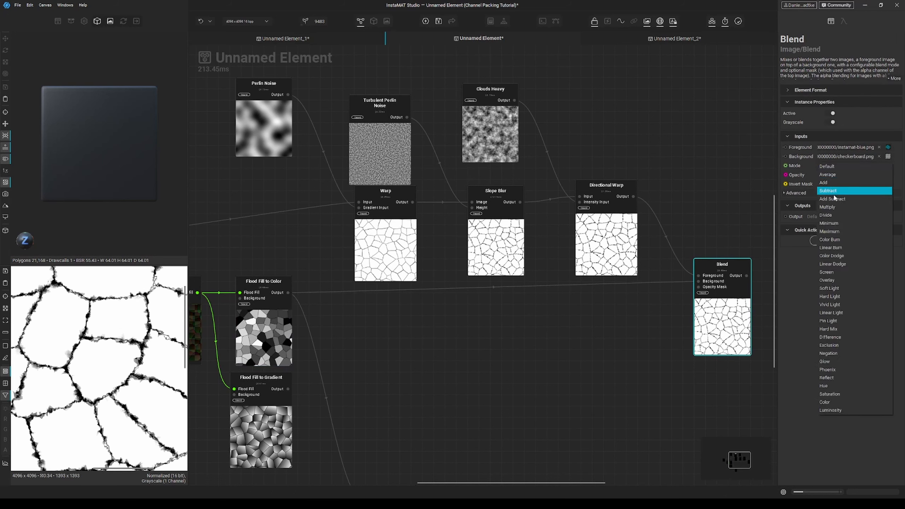
pyautogui.click(827, 207)
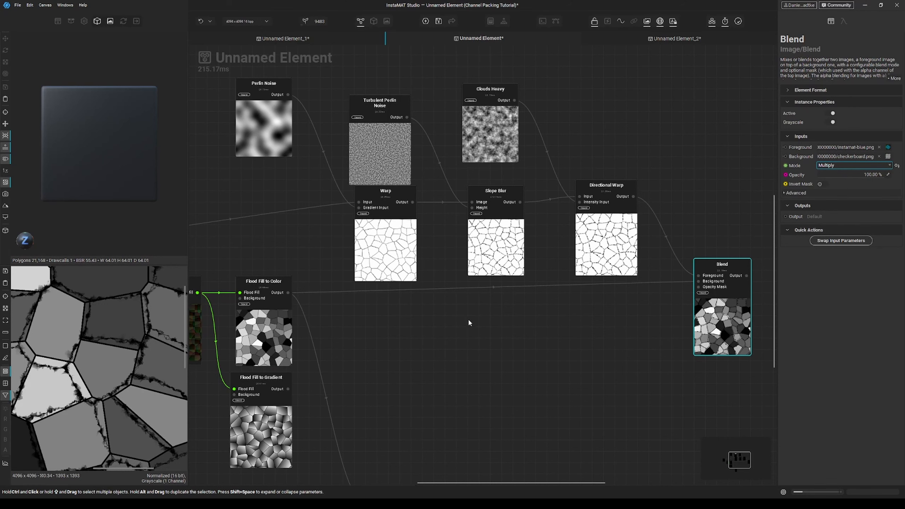
pyautogui.moveTo(709, 309); pyautogui.dragTo(668, 302, button='middle')
pyautogui.press('Delete')
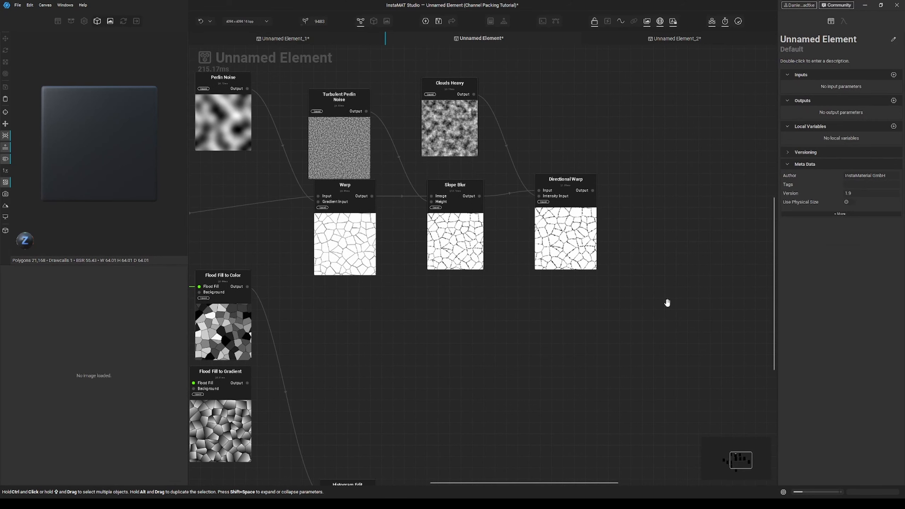
# Step: Duplicate the Warp, Slope Blur and Directional Warp chain and feed the copy from Flood Fill to Color
pyautogui.keyDown('shift'); pyautogui.moveTo(585, 332); pyautogui.dragTo(339, 210); pyautogui.keyUp('shift')
pyautogui.moveTo(367, 284); pyautogui.dragTo(398, 263, button='middle')
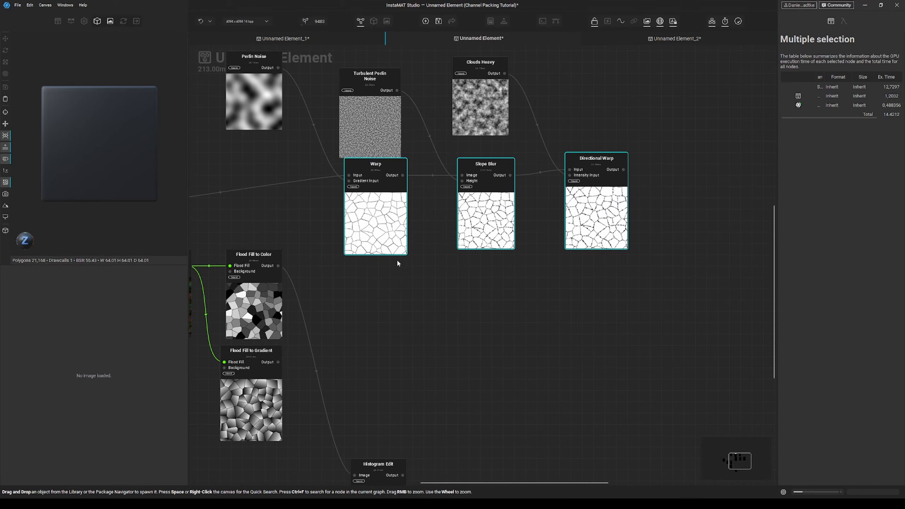
pyautogui.keyDown('alt'); pyautogui.moveTo(404, 234); pyautogui.dragTo(410, 336); pyautogui.keyUp('alt')
pyautogui.click(293, 263)
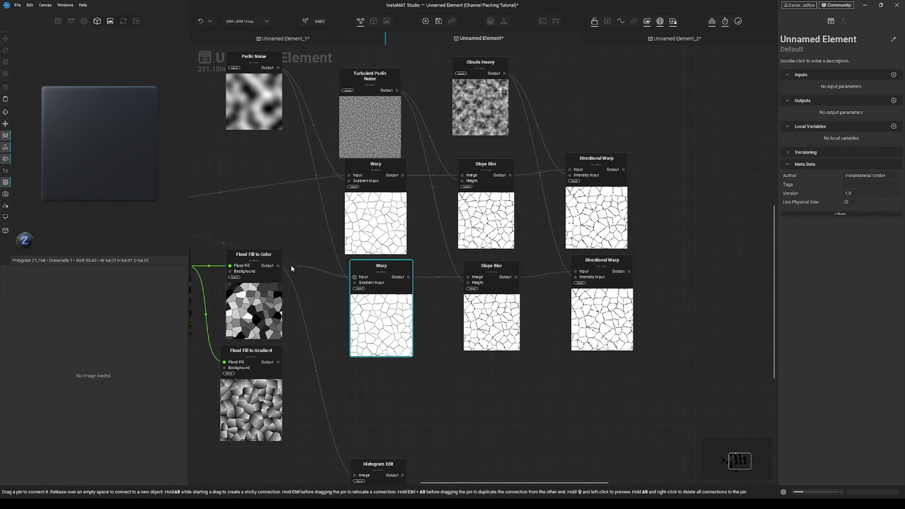
# Step: Add a Blend combining both Directional Warp outputs and set its mode to Average
pyautogui.moveTo(625, 170); pyautogui.dragTo(726, 260)
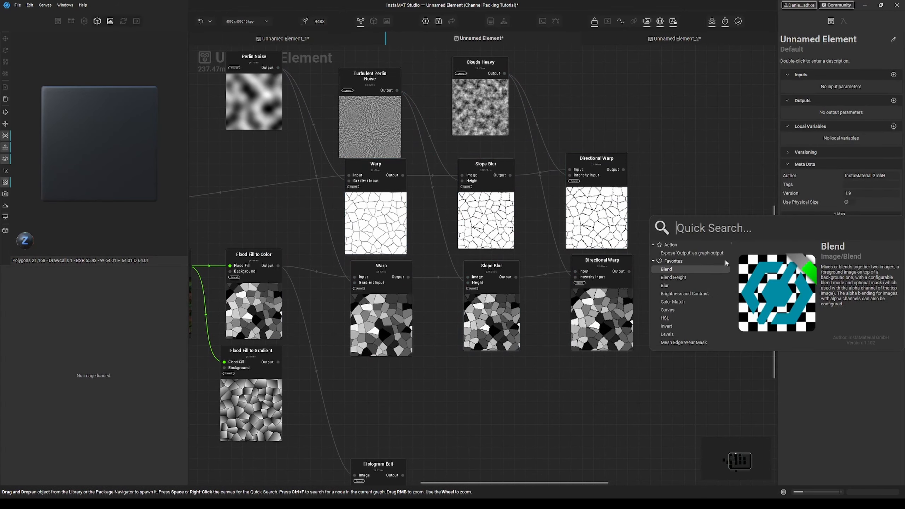
pyautogui.click(716, 270)
pyautogui.moveTo(695, 266); pyautogui.dragTo(658, 263, button='middle')
pyautogui.moveTo(657, 236); pyautogui.dragTo(592, 271)
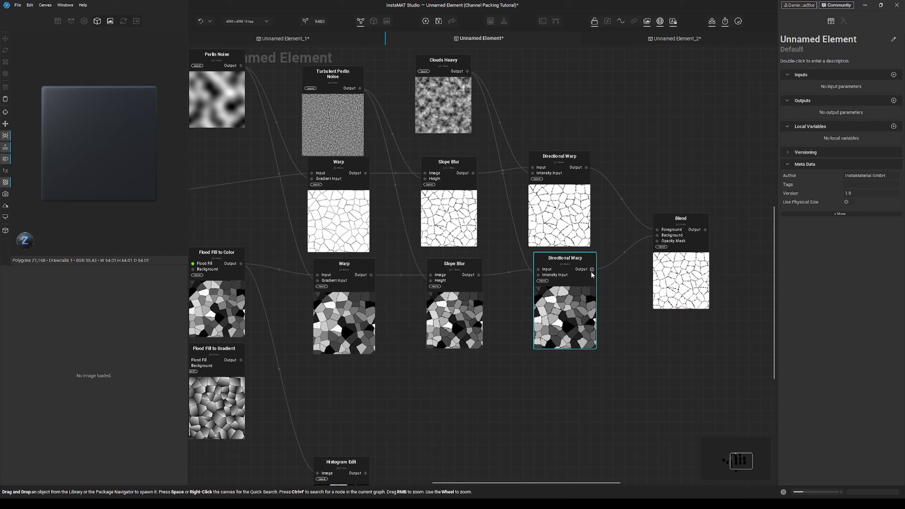
pyautogui.click(685, 265)
pyautogui.click(849, 165)
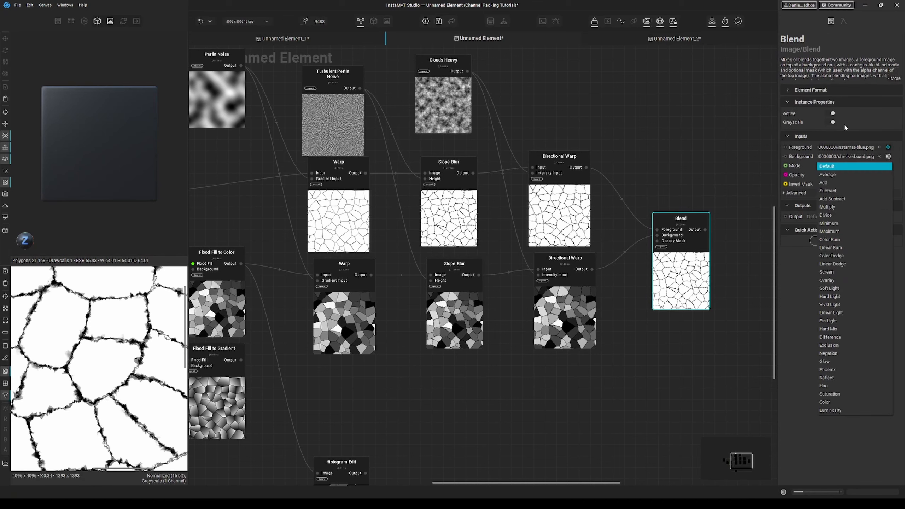
pyautogui.click(830, 174)
# Step: Duplicate the warp chain a third time and feed it from Flood Fill to Gradient
pyautogui.moveTo(126, 399); pyautogui.dragTo(138, 341, button='middle')
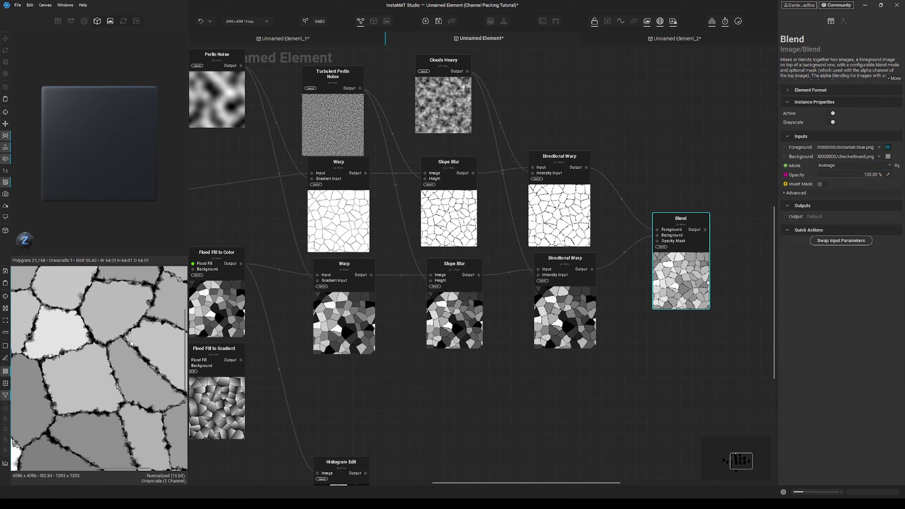
pyautogui.moveTo(452, 379); pyautogui.dragTo(484, 293, button='middle')
pyautogui.scroll(-3, 484, 293)
pyautogui.moveTo(580, 307); pyautogui.dragTo(399, 238)
pyautogui.keyDown('alt'); pyautogui.moveTo(415, 271); pyautogui.dragTo(428, 345); pyautogui.keyUp('alt')
pyautogui.moveTo(399, 291); pyautogui.dragTo(330, 279)
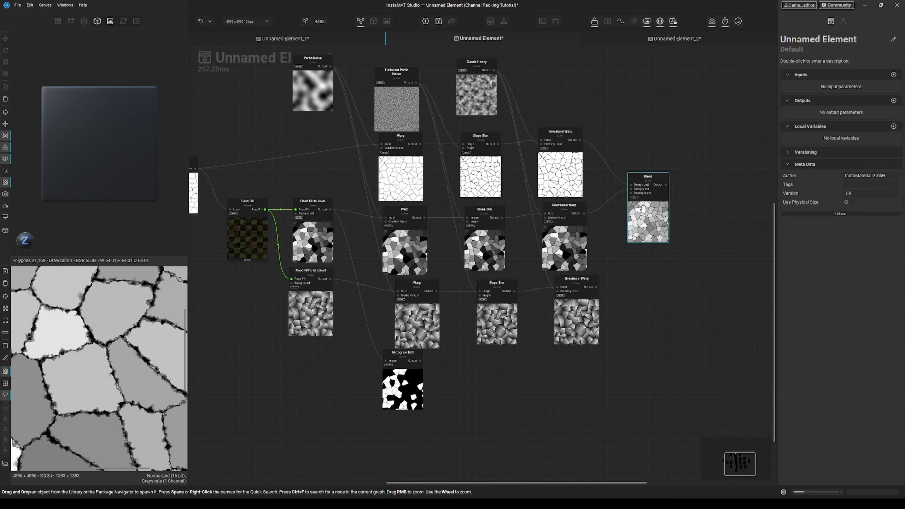
# Step: Add a second Blend combining the first Blend with the third Directional Warp
pyautogui.keyDown('alt'); pyautogui.moveTo(657, 222); pyautogui.dragTo(722, 264); pyautogui.keyUp('alt')
pyautogui.moveTo(696, 231); pyautogui.dragTo(696, 231)
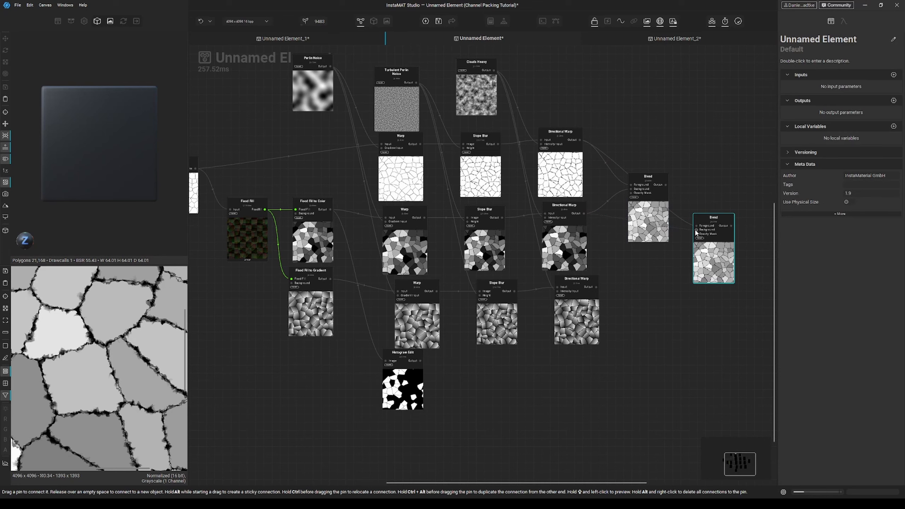
pyautogui.moveTo(593, 296); pyautogui.dragTo(597, 287)
pyautogui.moveTo(666, 185); pyautogui.dragTo(697, 226)
pyautogui.click(713, 219)
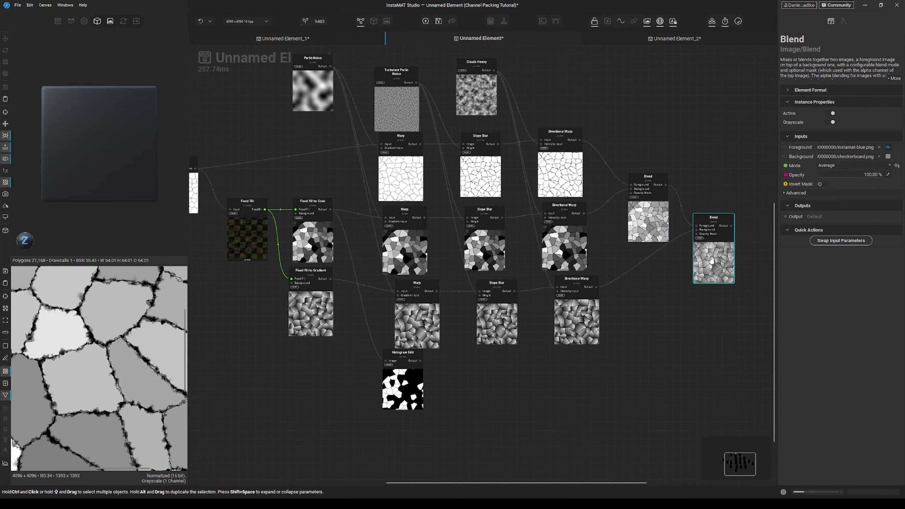
# Step: Rearrange the graph's nodes and move the Histogram Edit node lower
pyautogui.scroll(-5, 102, 365)
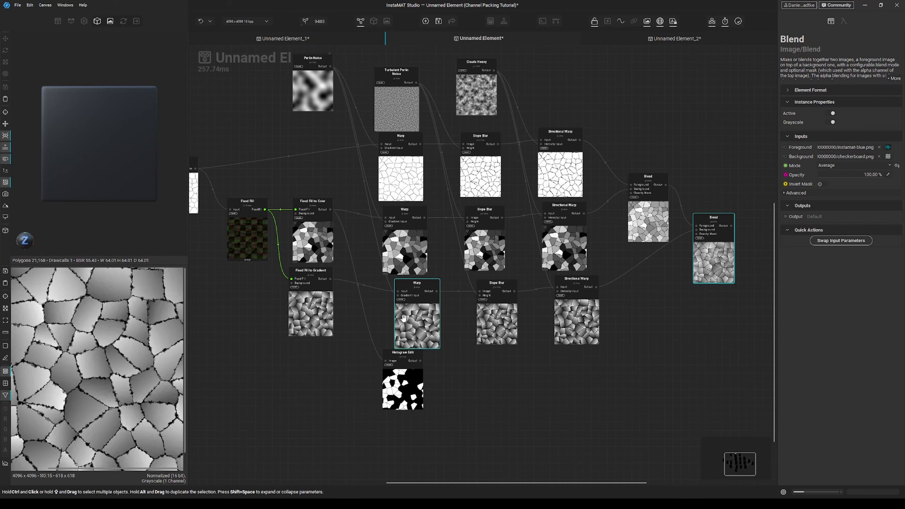
pyautogui.moveTo(435, 288); pyautogui.dragTo(367, 342, button='middle')
pyautogui.moveTo(310, 165); pyautogui.dragTo(379, 178, button='middle')
pyautogui.moveTo(276, 114); pyautogui.dragTo(588, 229)
pyautogui.moveTo(556, 241); pyautogui.dragTo(563, 193)
pyautogui.scroll(-2, 561, 195)
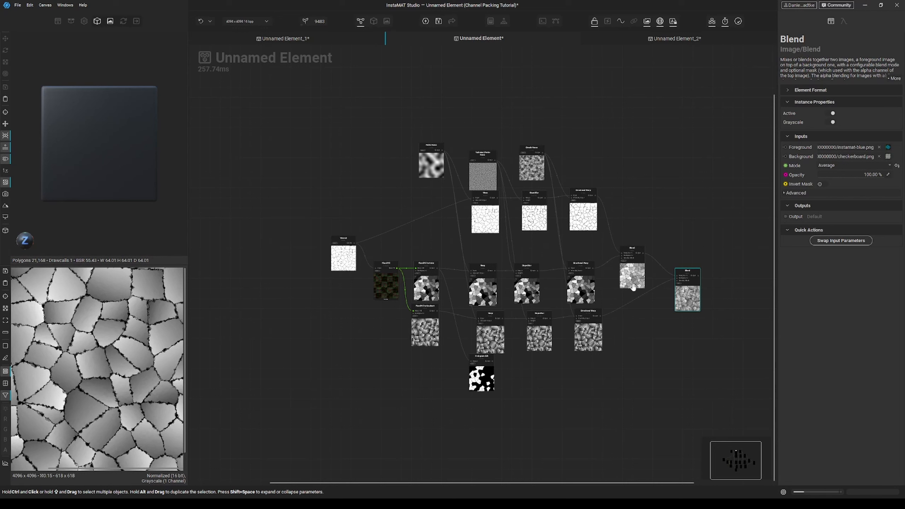
pyautogui.moveTo(487, 363); pyautogui.dragTo(482, 377)
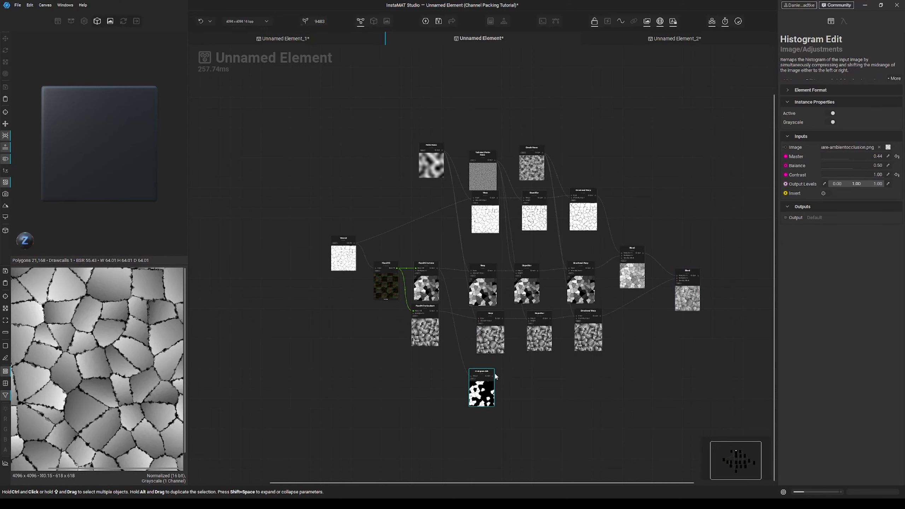
pyautogui.moveTo(481, 253); pyautogui.dragTo(458, 261, button='middle')
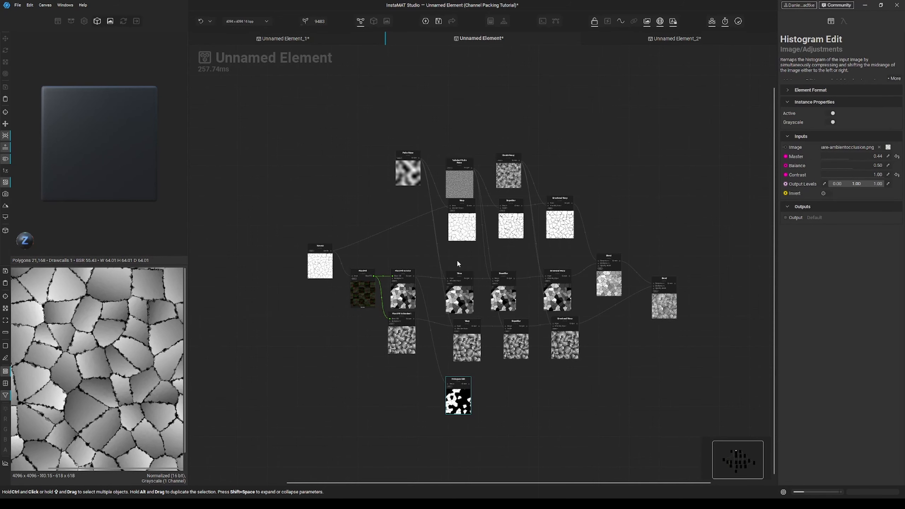
pyautogui.click(457, 262)
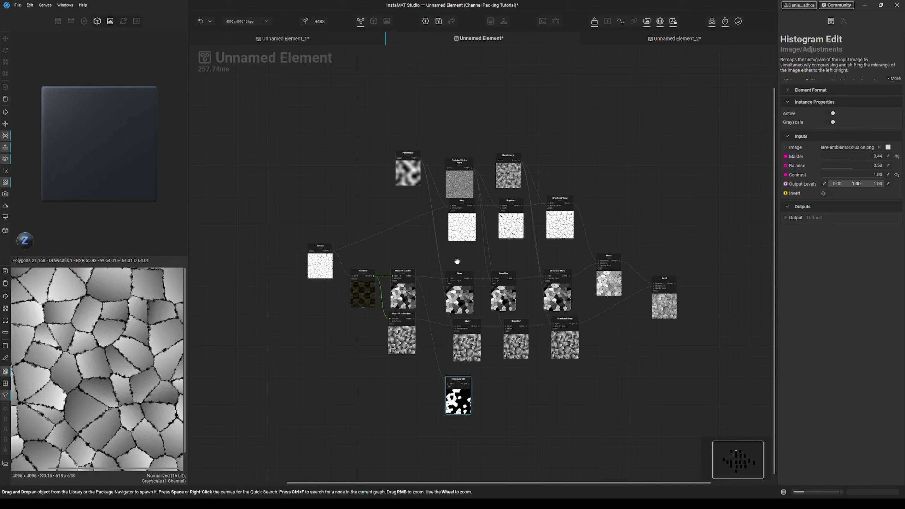
# Step: Delete all three warp chains and both Blend nodes
pyautogui.moveTo(623, 198); pyautogui.dragTo(447, 361)
pyautogui.press('Delete')
pyautogui.moveTo(626, 265); pyautogui.dragTo(662, 313)
pyautogui.press('Delete')
pyautogui.scroll(1, 405, 247)
pyautogui.scroll(1, 405, 249)
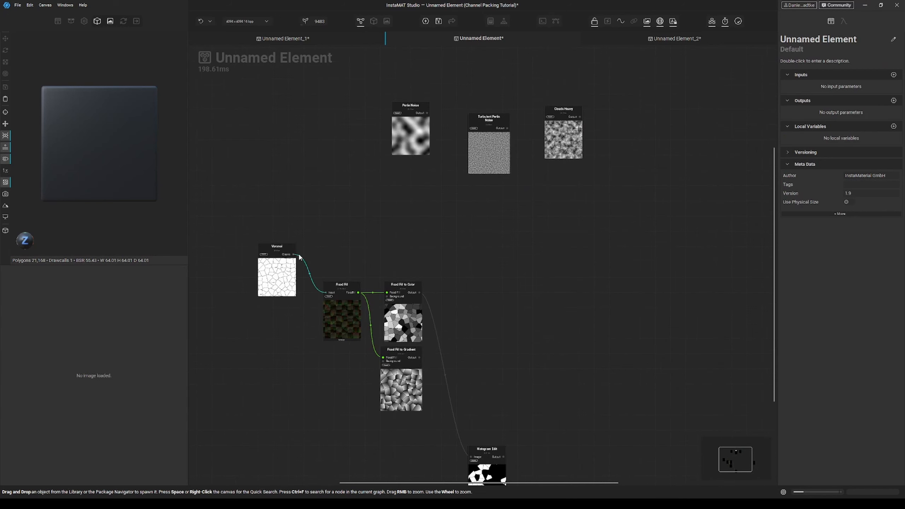
# Step: Add a Channel Compose node by searching for channel
pyautogui.press('space')
pyautogui.write('chn')
pyautogui.press('BackSpace')
pyautogui.write('annel')
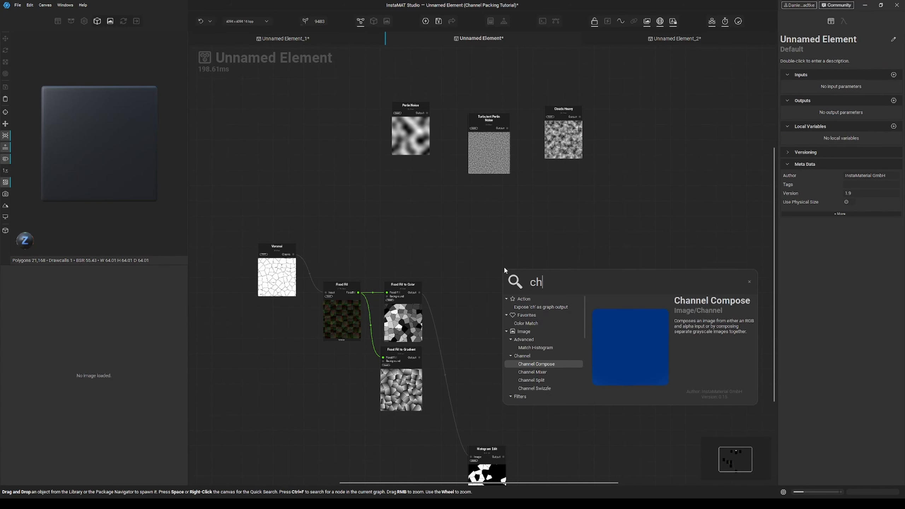
pyautogui.press('Return')
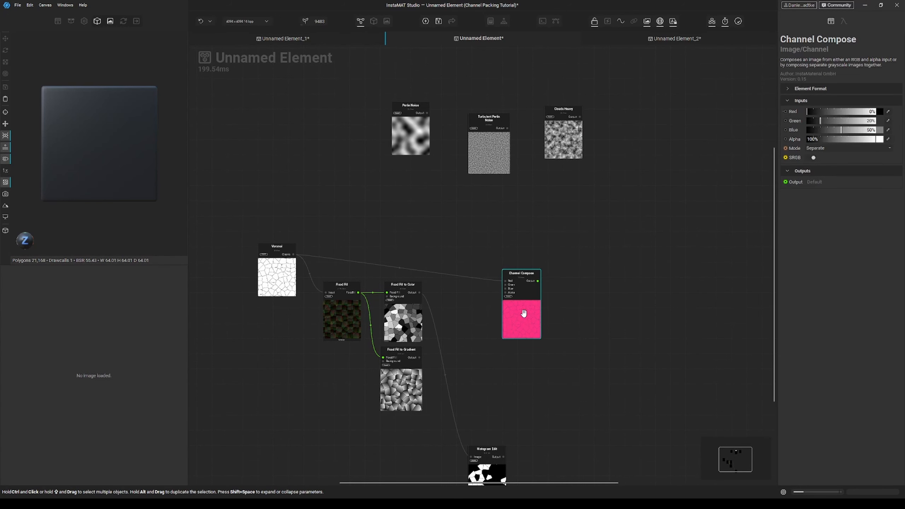
# Step: Feed Voronoi, Flood Fill to Color, Flood Fill to Gradient and Histogram Edit into the Channel Compose inputs
pyautogui.moveTo(524, 313); pyautogui.dragTo(512, 286)
pyautogui.click(298, 254)
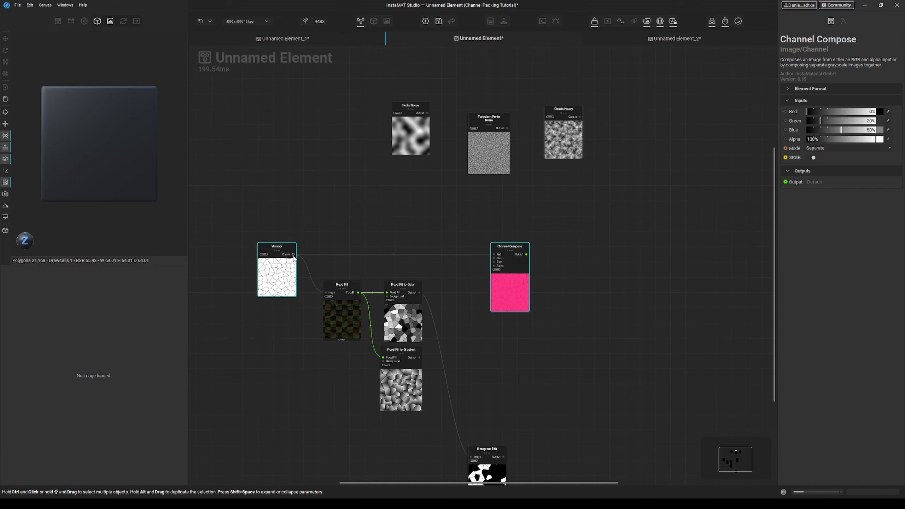
pyautogui.moveTo(499, 261); pyautogui.dragTo(420, 358)
pyautogui.moveTo(514, 295); pyautogui.dragTo(553, 296)
pyautogui.moveTo(552, 320); pyautogui.dragTo(548, 299, button='middle')
pyautogui.moveTo(479, 433); pyautogui.dragTo(463, 344)
pyautogui.scroll(2, 539, 312)
pyautogui.moveTo(525, 222); pyautogui.dragTo(466, 358)
pyautogui.scroll(-2, 575, 316)
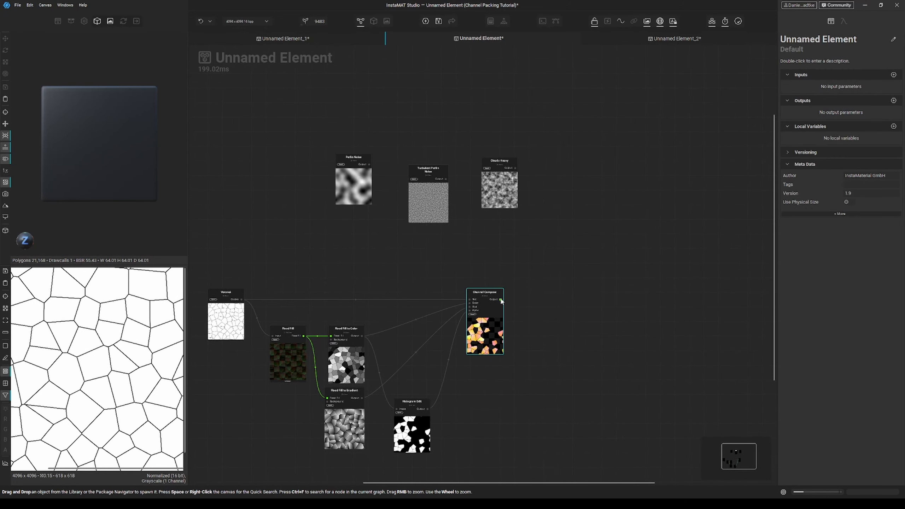
# Step: Add a Warp after Channel Compose, drive its gradient input with Perlin Noise, and set intensity to 1.00
pyautogui.rightClick(528, 303)
pyautogui.write('warp')
pyautogui.press('Return')
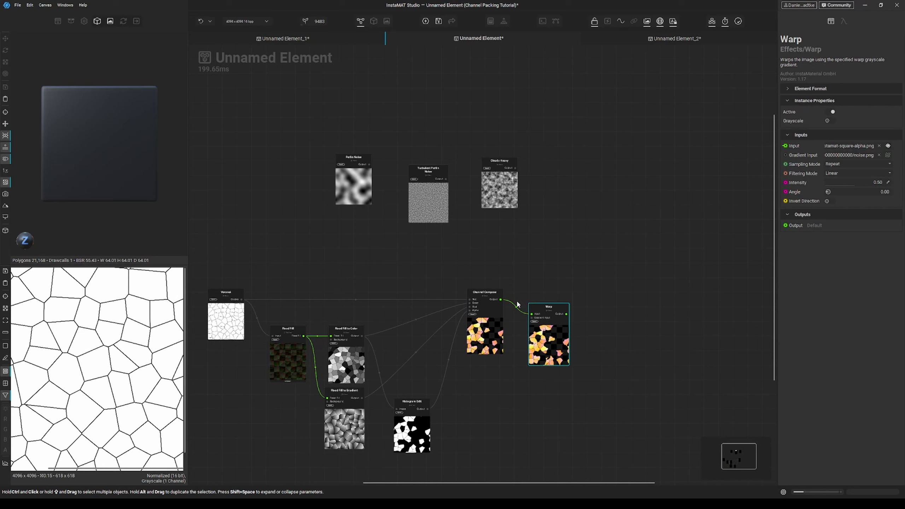
pyautogui.moveTo(549, 345); pyautogui.dragTo(553, 337)
pyautogui.moveTo(370, 165); pyautogui.dragTo(535, 306)
pyautogui.moveTo(559, 325); pyautogui.dragTo(551, 322)
pyautogui.doubleClick(552, 322)
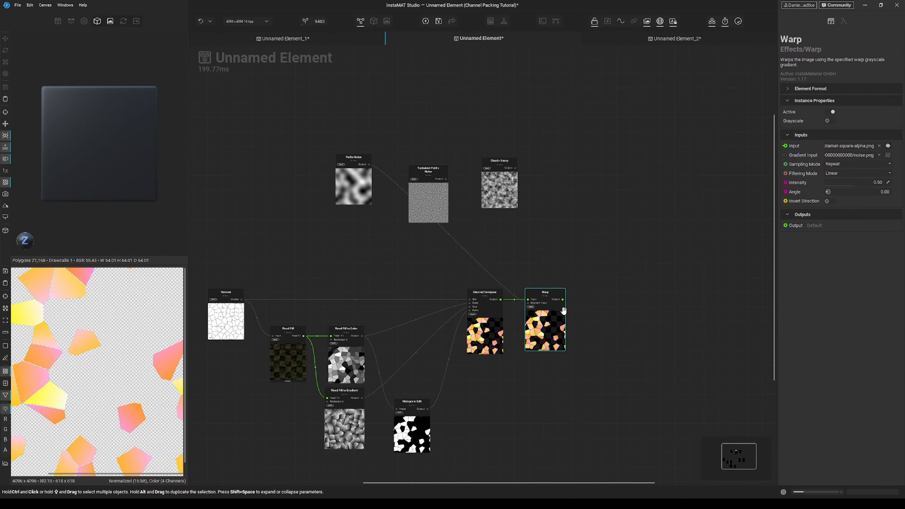
pyautogui.moveTo(856, 182); pyautogui.dragTo(888, 181)
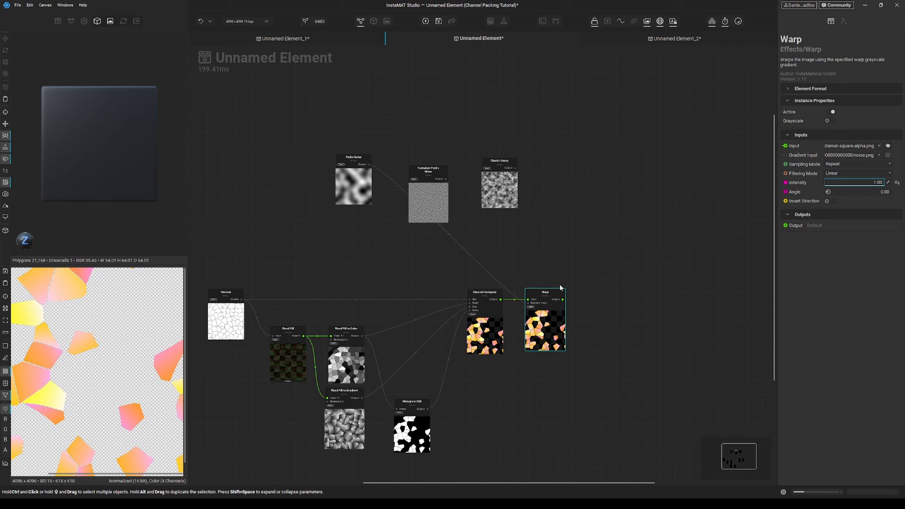
# Step: Add a Slope Blur after the Warp with Turbulent Perlin Noise as height, Minimum mode and intensity about 17.65%
pyautogui.press('space')
pyautogui.write('sl')
pyautogui.press('Return')
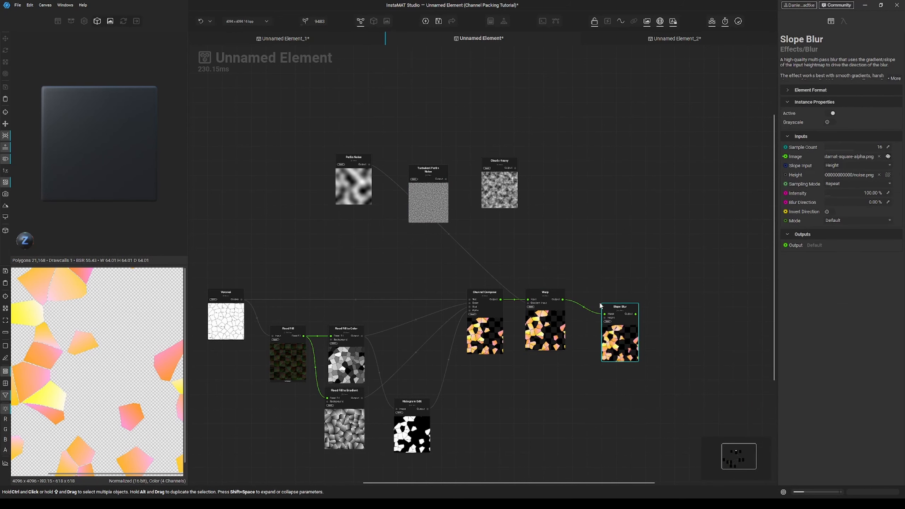
pyautogui.moveTo(605, 318); pyautogui.dragTo(446, 179)
pyautogui.moveTo(631, 347); pyautogui.dragTo(621, 334)
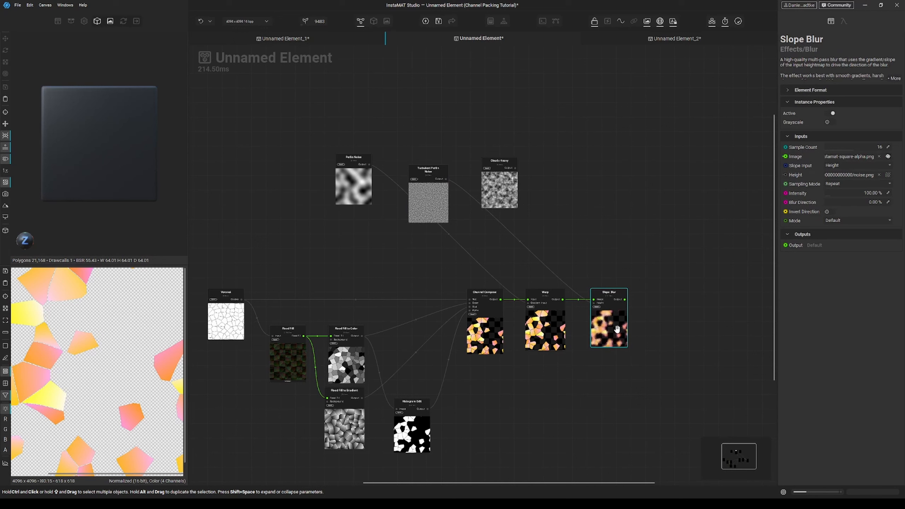
pyautogui.click(838, 222)
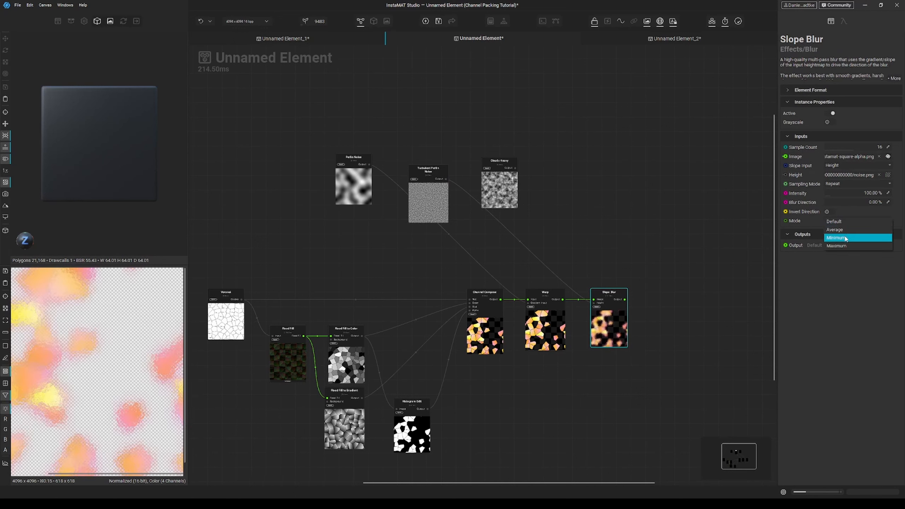
pyautogui.click(838, 238)
pyautogui.moveTo(833, 197); pyautogui.dragTo(826, 196)
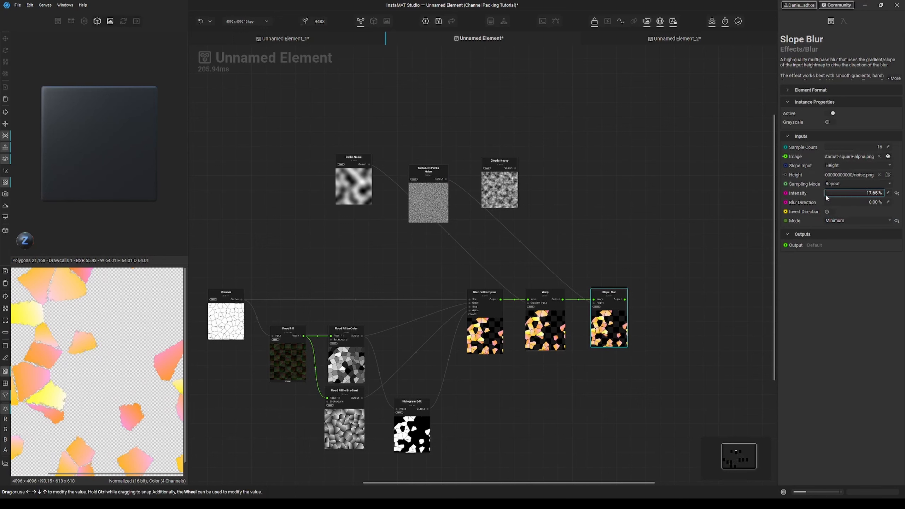
pyautogui.click(622, 327)
pyautogui.keyDown('alt'); pyautogui.moveTo(625, 325); pyautogui.dragTo(661, 323); pyautogui.keyUp('alt')
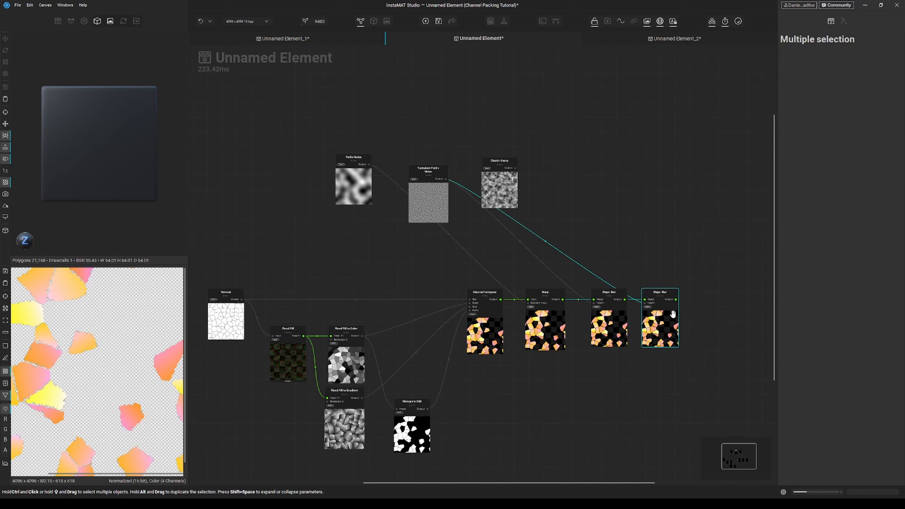
pyautogui.press('Delete')
# Step: Add a Directional Warp node to the graph
pyautogui.press('space')
pyautogui.write('directional warp')
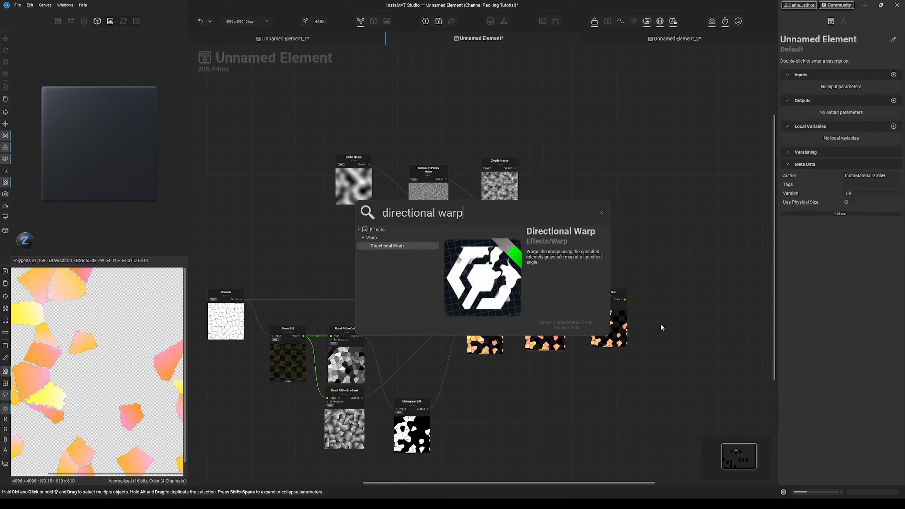
pyautogui.press('Return')
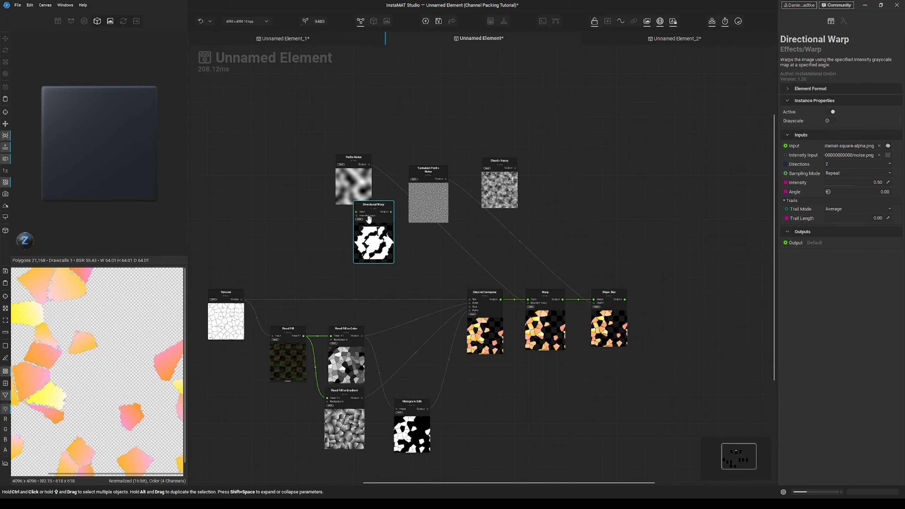
# Step: Connect the Directional Warp after the Slope Blur and set its directions to 4 and intensity to 0.08
pyautogui.moveTo(369, 218); pyautogui.dragTo(517, 170)
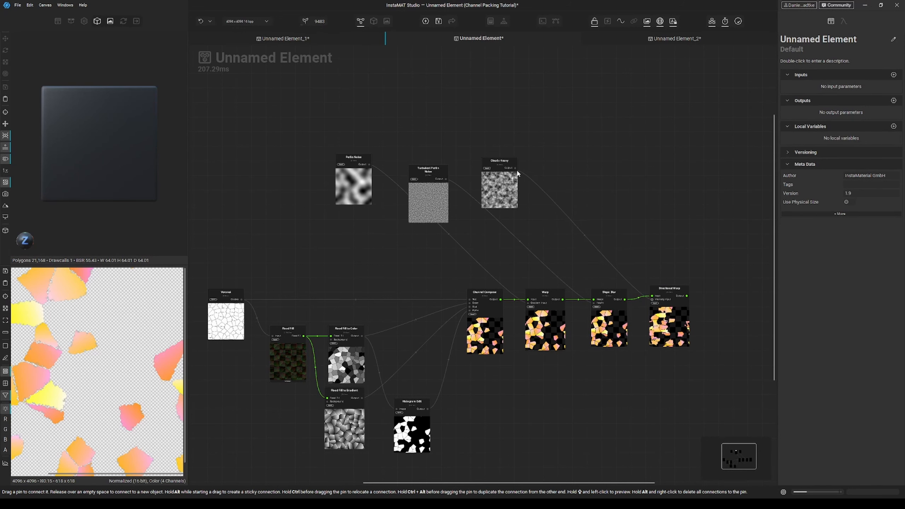
pyautogui.click(668, 293)
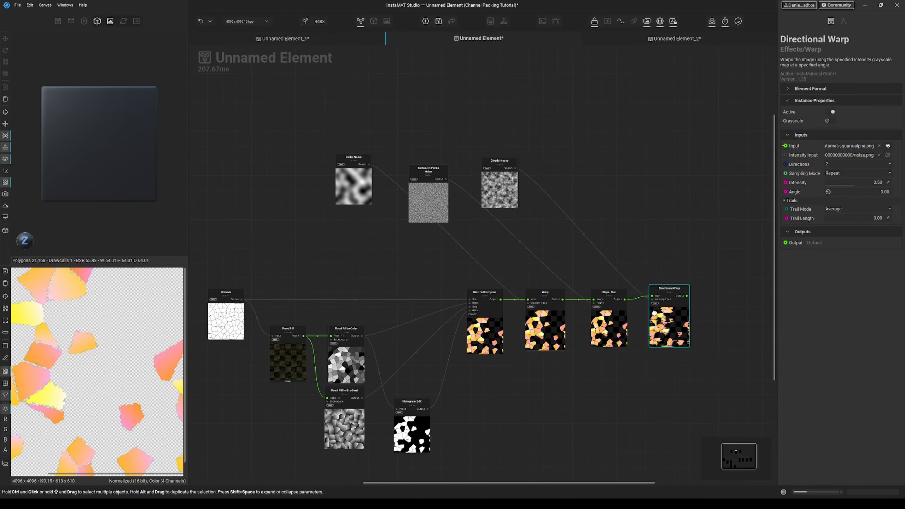
pyautogui.click(835, 165)
pyautogui.click(834, 173)
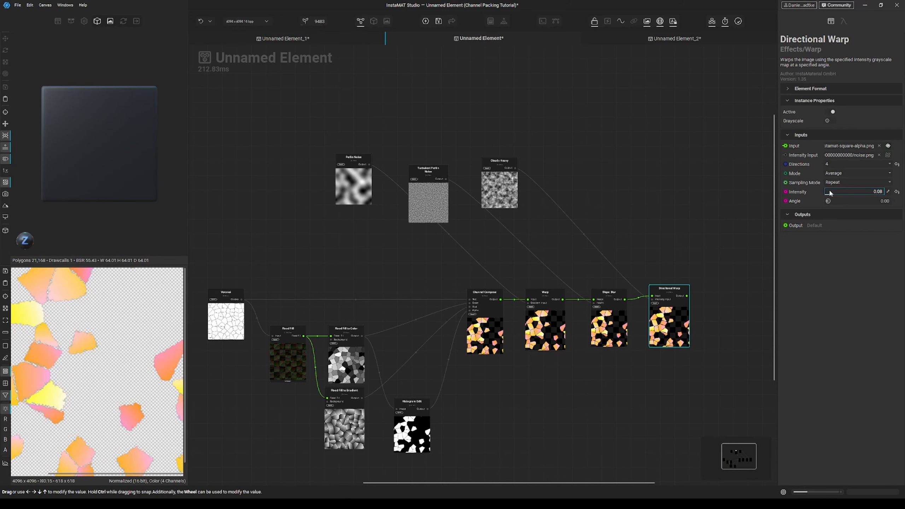
# Step: Add a Channel Split node fed by the Directional Warp output
pyautogui.moveTo(693, 334); pyautogui.dragTo(524, 310, button='middle')
pyautogui.scroll(-1, 610, 295)
pyautogui.click(568, 266)
pyautogui.press('space')
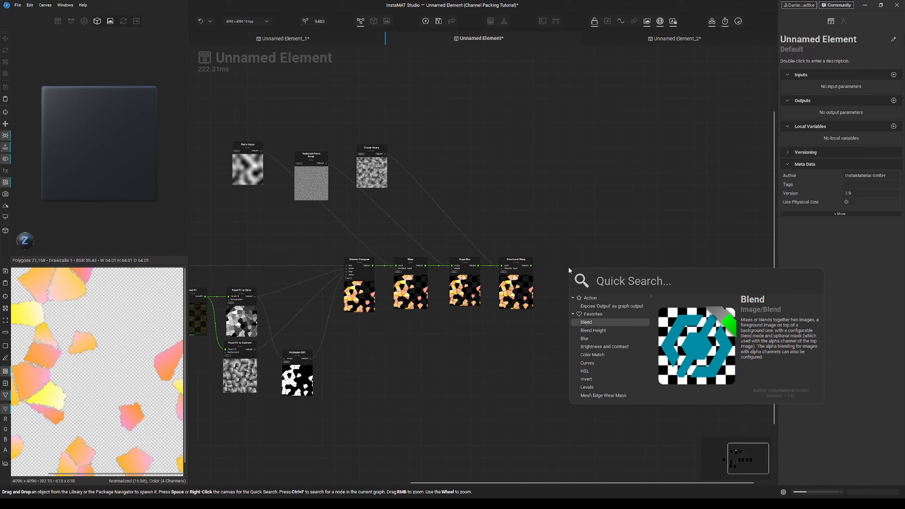
pyautogui.write('channel')
pyautogui.press('Down')
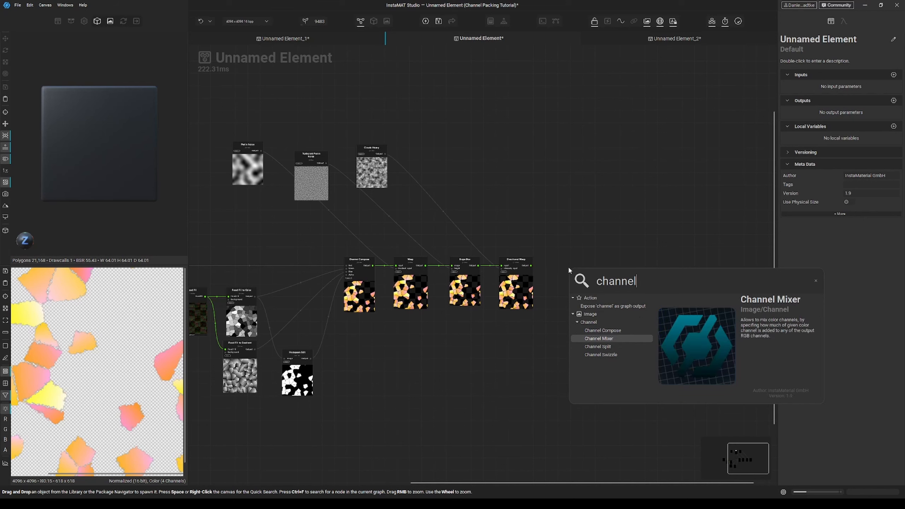
pyautogui.press('Down')
pyautogui.press('Return')
pyautogui.moveTo(588, 293); pyautogui.dragTo(573, 281)
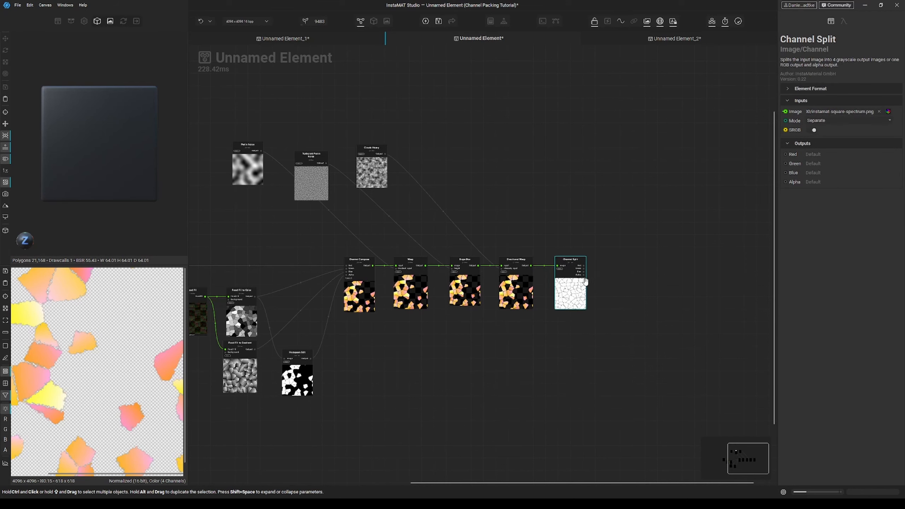
# Step: Add Assign Image nodes on the Channel Split's Red, Green and Blue outputs
pyautogui.scroll(3, 586, 278)
pyautogui.moveTo(612, 274); pyautogui.dragTo(560, 275, button='middle')
pyautogui.click(575, 218)
pyautogui.press('space')
pyautogui.write('assign')
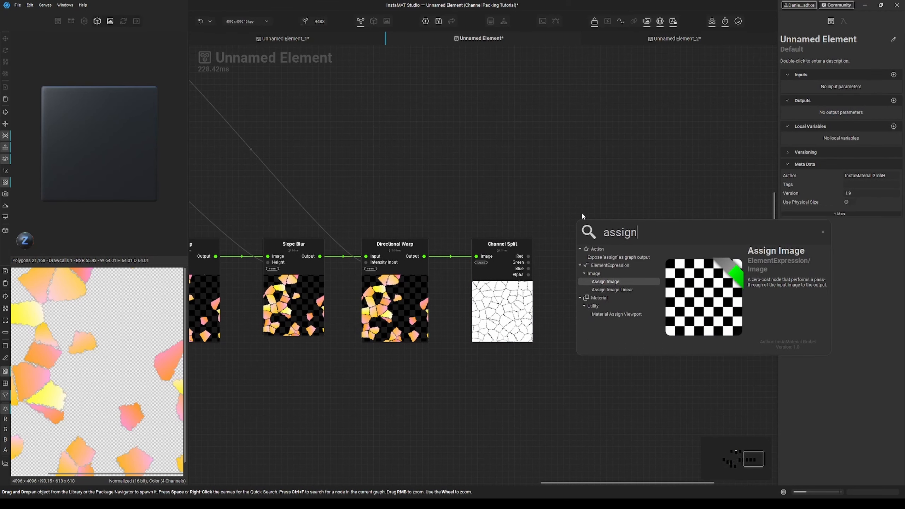
pyautogui.press('Return')
pyautogui.moveTo(602, 264); pyautogui.dragTo(612, 284)
pyautogui.moveTo(588, 256); pyautogui.dragTo(529, 263)
pyautogui.moveTo(611, 294); pyautogui.dragTo(570, 260, button='middle')
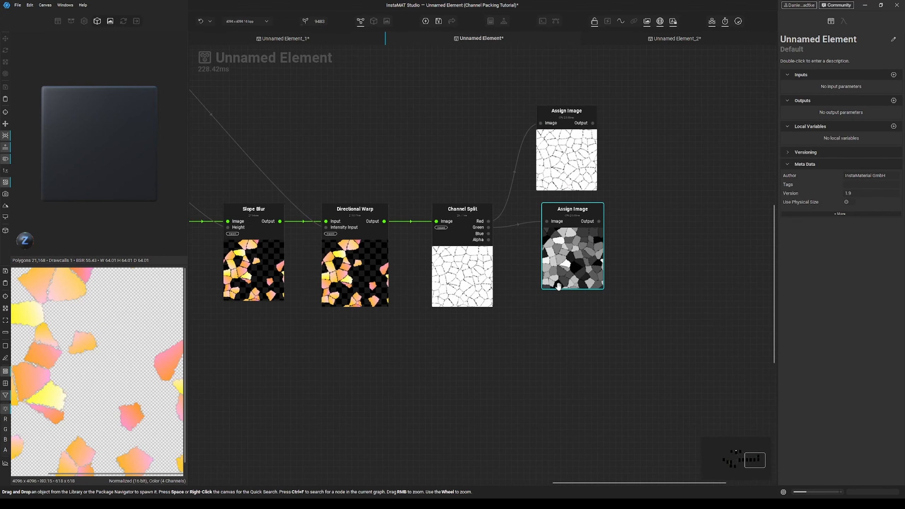
pyautogui.moveTo(578, 257); pyautogui.dragTo(493, 236)
pyautogui.moveTo(588, 332); pyautogui.dragTo(566, 323, button='middle')
pyautogui.doubleClick(566, 323)
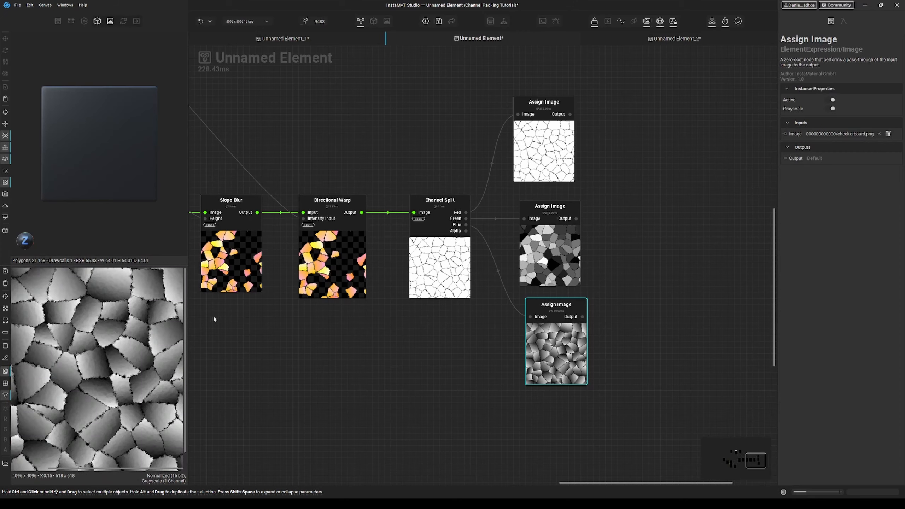
# Step: Preview the Green and Red Assign Image outputs
pyautogui.doubleClick(555, 266)
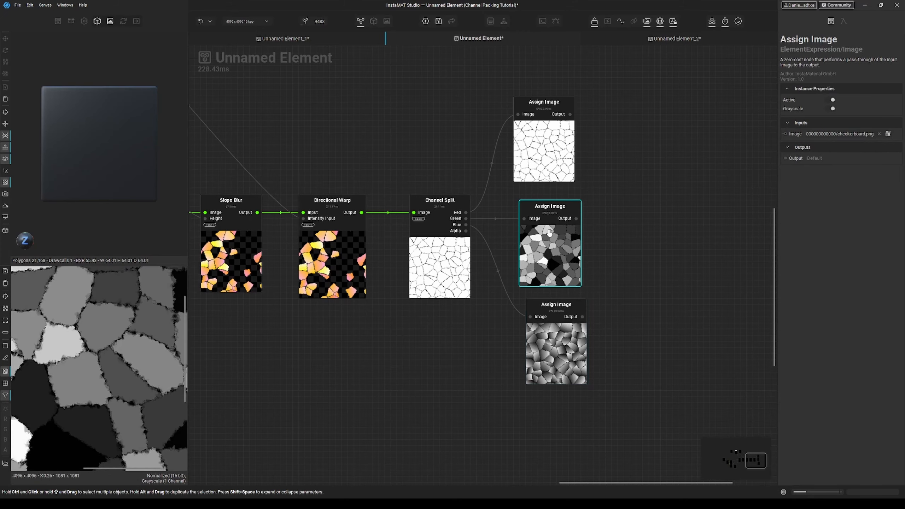
pyautogui.click(559, 169)
pyautogui.doubleClick(558, 170)
# Step: Move the Channel Split closer to the Directional Warp to tighten the node chain
pyautogui.moveTo(484, 290); pyautogui.dragTo(588, 291, button='middle')
pyautogui.scroll(-4, 588, 328)
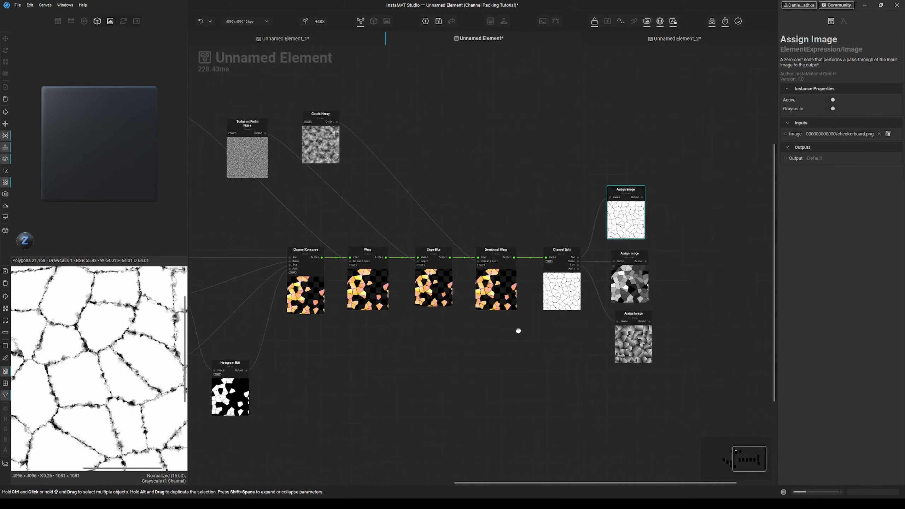
pyautogui.moveTo(418, 318); pyautogui.dragTo(548, 321, button='middle')
pyautogui.moveTo(387, 255); pyautogui.dragTo(340, 246, button='middle')
pyautogui.scroll(-3, 567, 336)
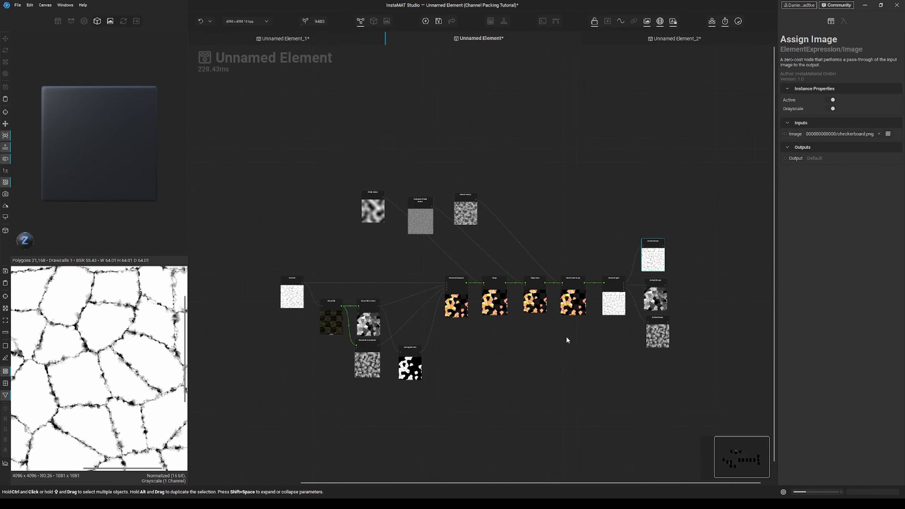
pyautogui.moveTo(567, 337); pyautogui.dragTo(440, 290)
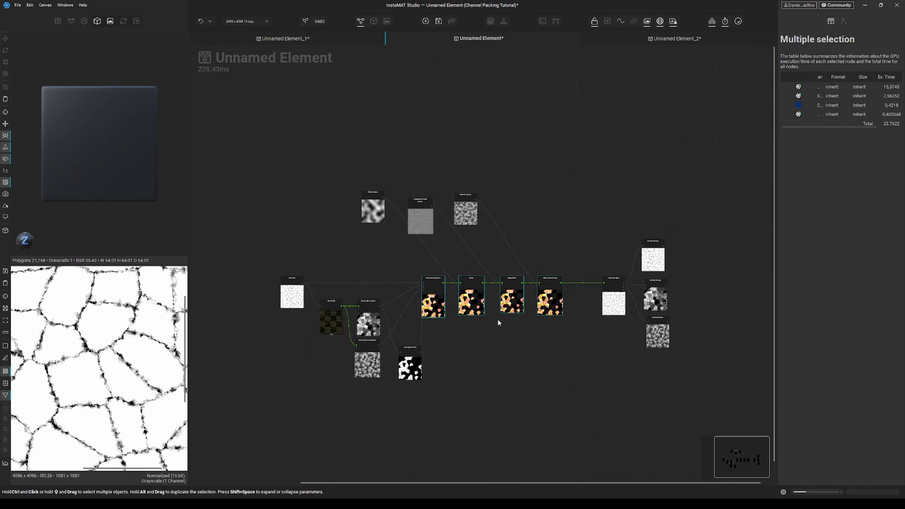
pyautogui.moveTo(612, 303); pyautogui.dragTo(586, 303)
pyautogui.moveTo(603, 332); pyautogui.dragTo(420, 294)
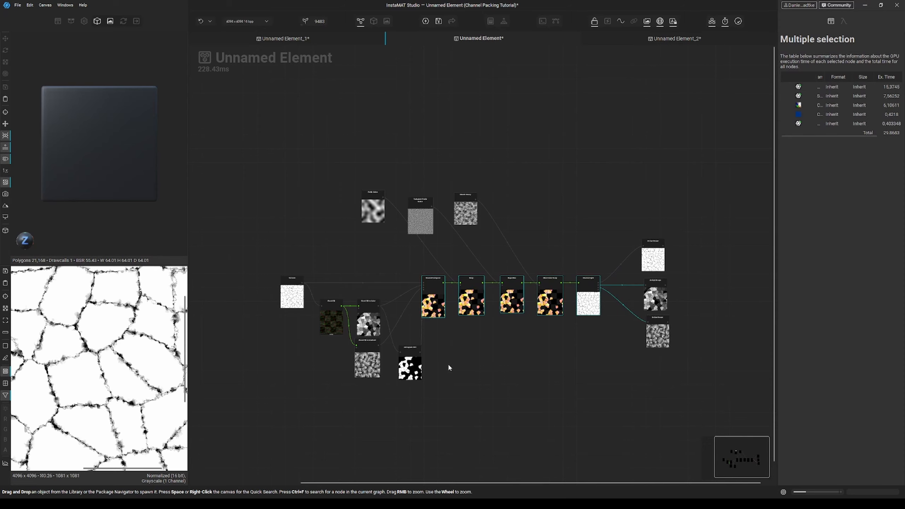
pyautogui.scroll(5, 448, 357)
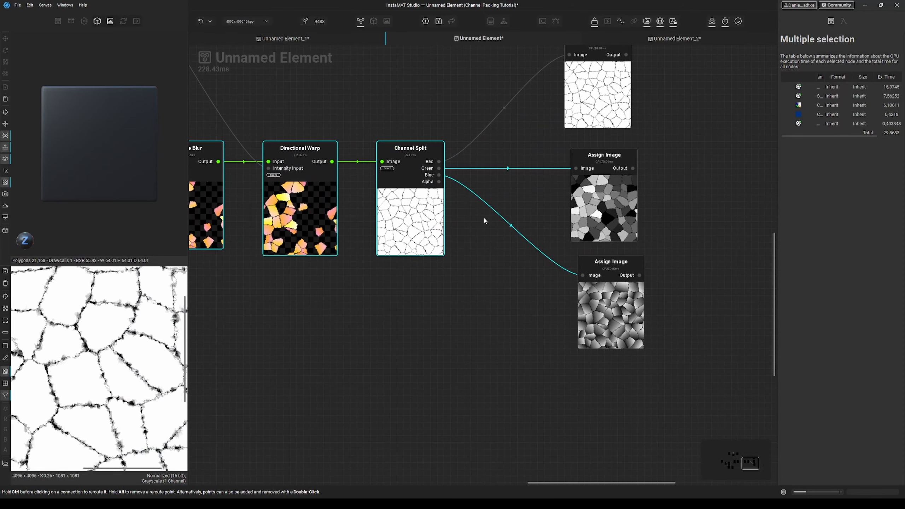
# Step: Add an Assign Image node on the Channel Split's Alpha output
pyautogui.moveTo(443, 183); pyautogui.dragTo(472, 301)
pyautogui.write('assign')
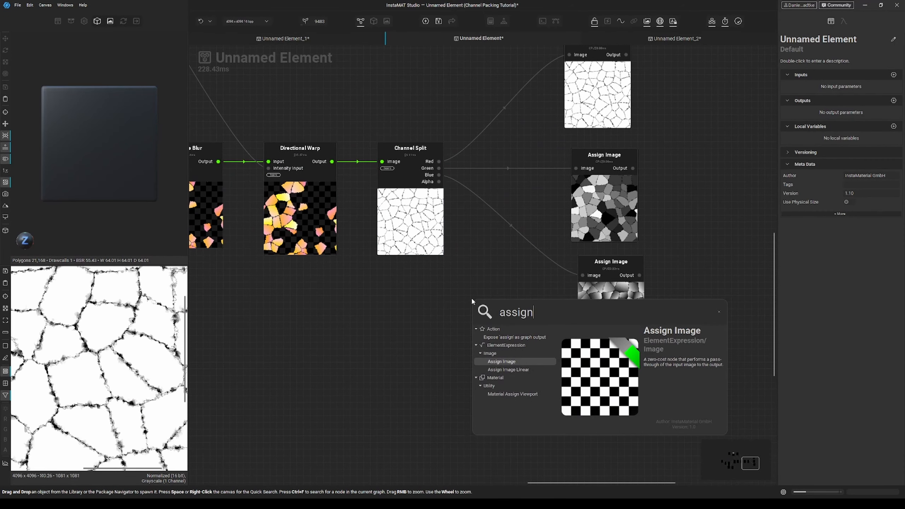
pyautogui.press('Return')
pyautogui.moveTo(493, 347); pyautogui.dragTo(607, 400)
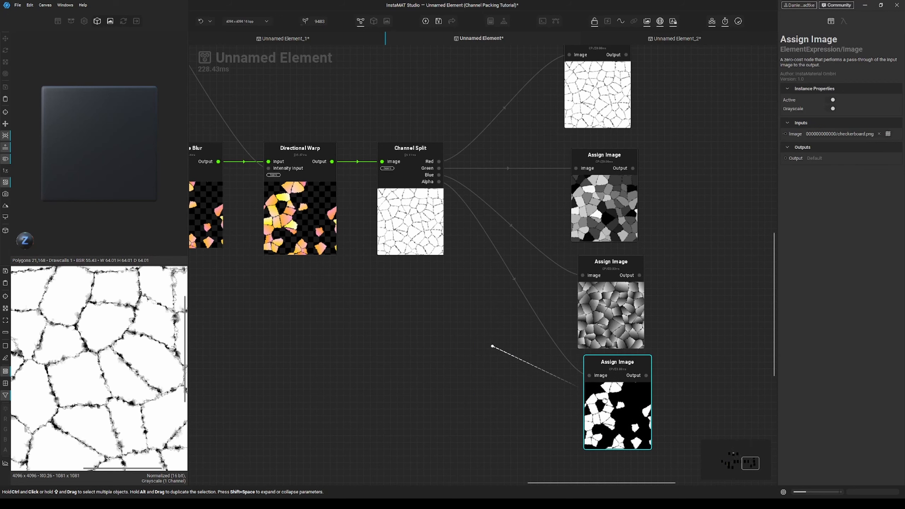
# Step: Arrange the four Assign Image nodes in a column beside the Channel Split
pyautogui.moveTo(606, 401); pyautogui.dragTo(512, 384, button='middle')
pyautogui.scroll(-1, 512, 382)
pyautogui.moveTo(522, 380); pyautogui.dragTo(517, 386)
pyautogui.moveTo(575, 267); pyautogui.dragTo(534, 308, button='middle')
pyautogui.rightClick(534, 308)
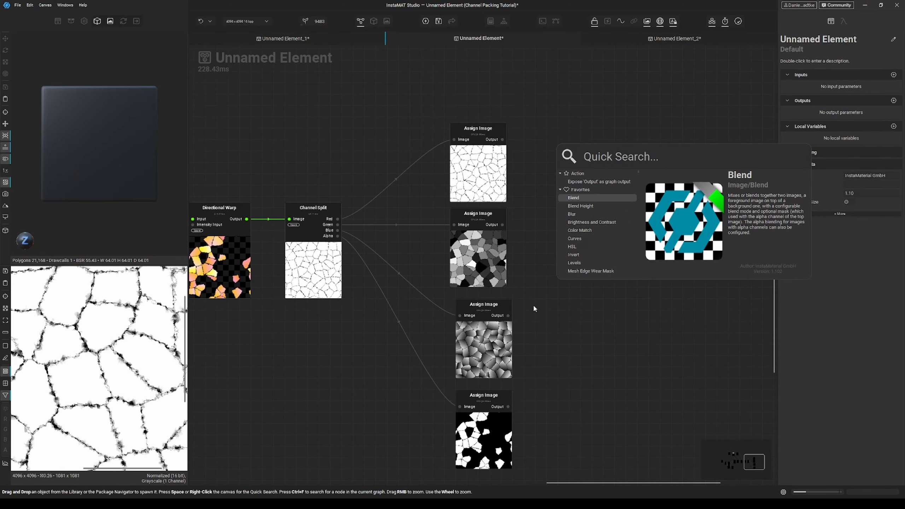
pyautogui.click(534, 307)
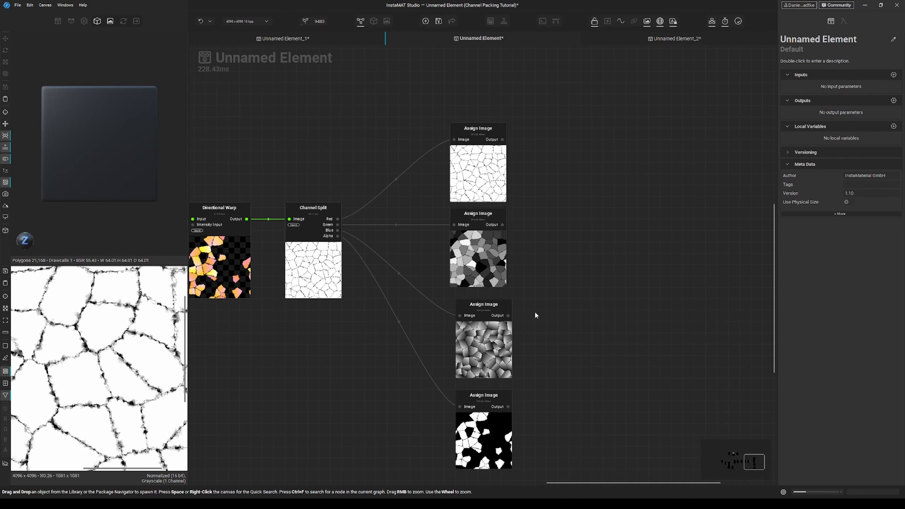
pyautogui.scroll(-4, 533, 310)
pyautogui.moveTo(384, 330); pyautogui.dragTo(479, 325, button='middle')
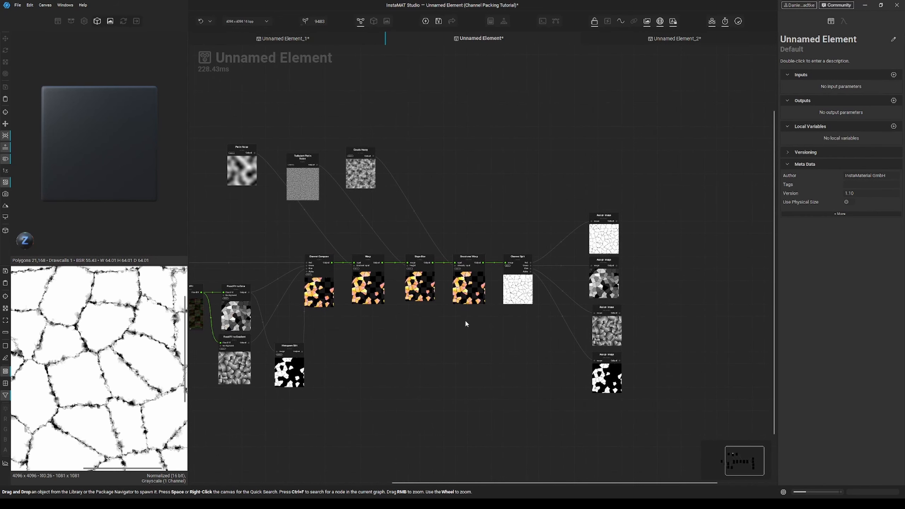
# Step: Move the Clouds Heavy, Turbulent Perlin Noise and Perlin Noise nodes down closer to the processing chain
pyautogui.moveTo(365, 164); pyautogui.dragTo(421, 220)
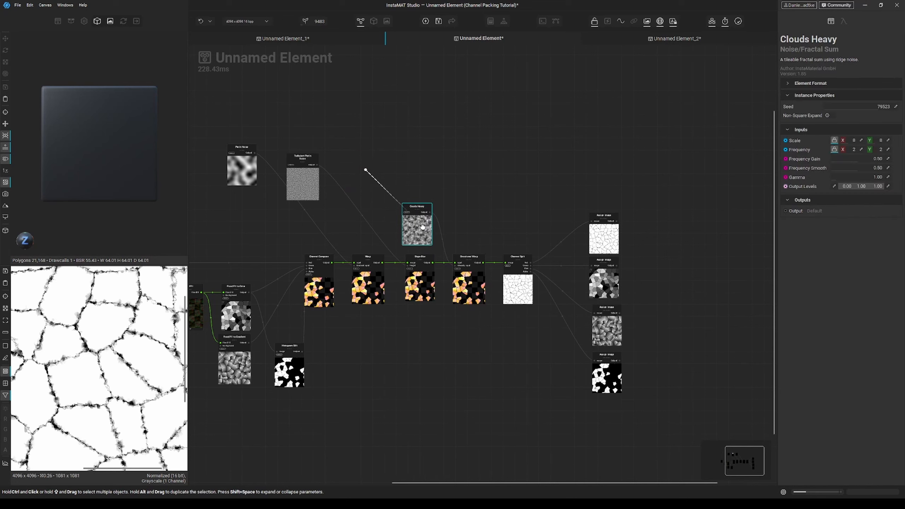
pyautogui.moveTo(320, 184); pyautogui.dragTo(386, 231)
pyautogui.moveTo(249, 174); pyautogui.dragTo(325, 236)
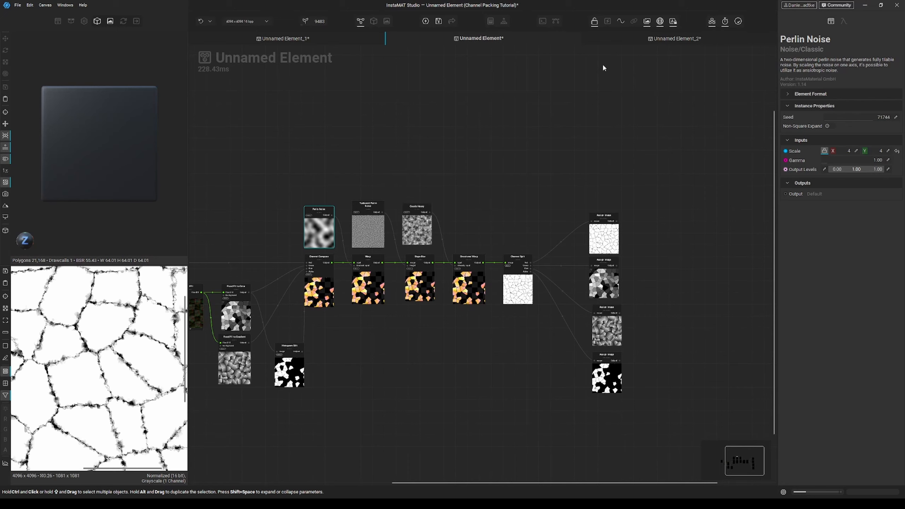
# Step: Switch to the Unnamed Element_2 graph and preview its cobblestone texture node
pyautogui.click(675, 38)
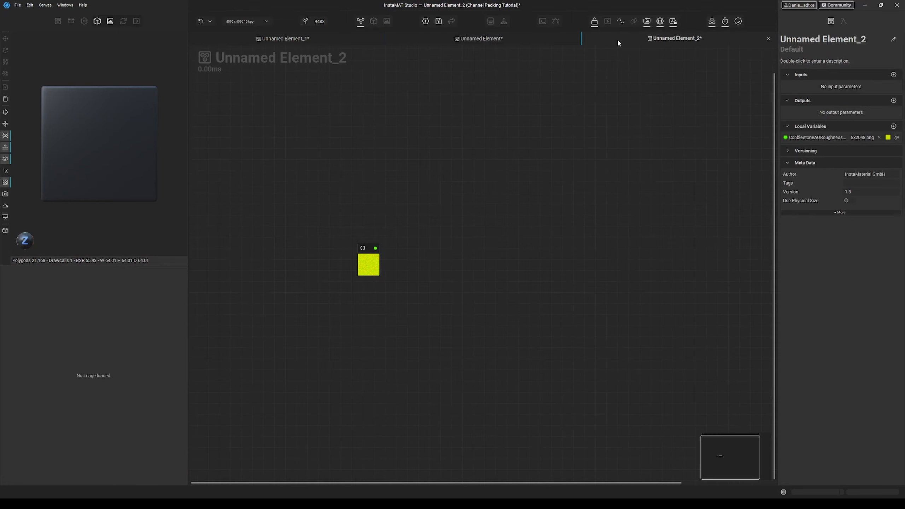
pyautogui.rightClick(424, 251)
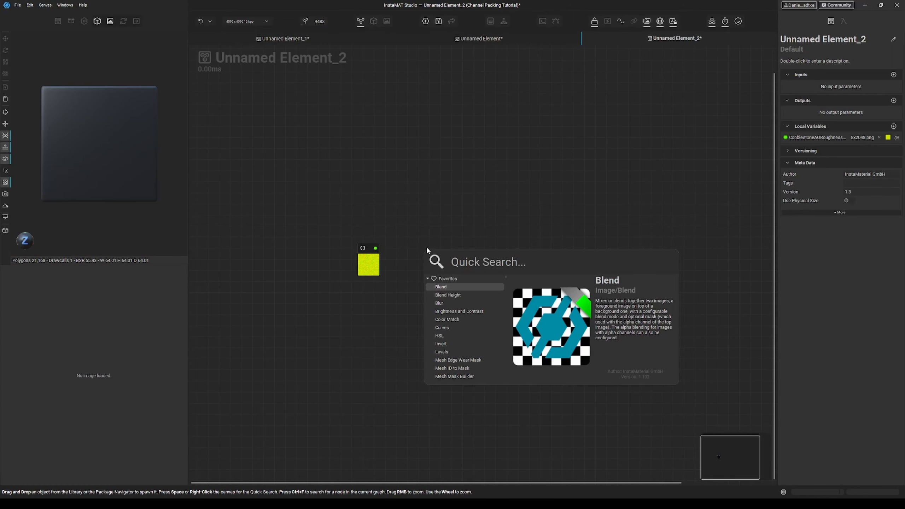
pyautogui.moveTo(422, 250); pyautogui.dragTo(414, 250, button='middle')
pyautogui.doubleClick(368, 249)
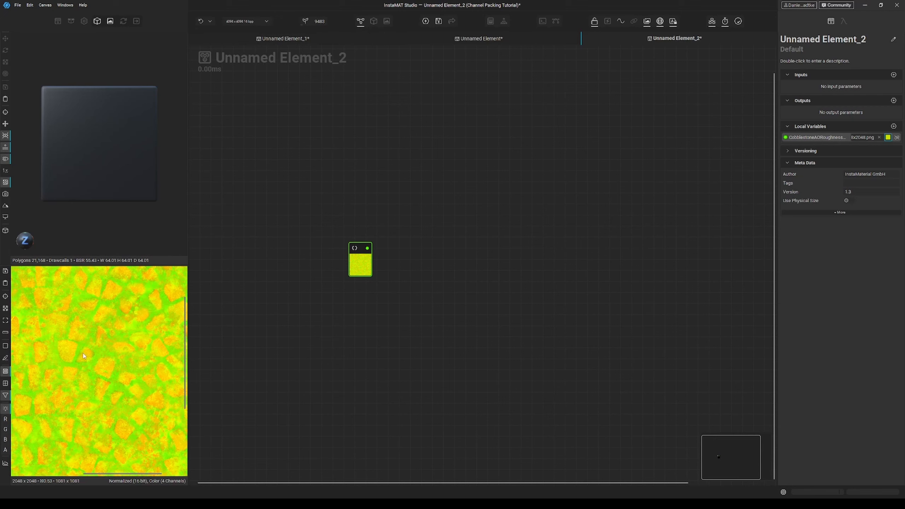
pyautogui.scroll(-3, 107, 350)
pyautogui.scroll(-1, 115, 346)
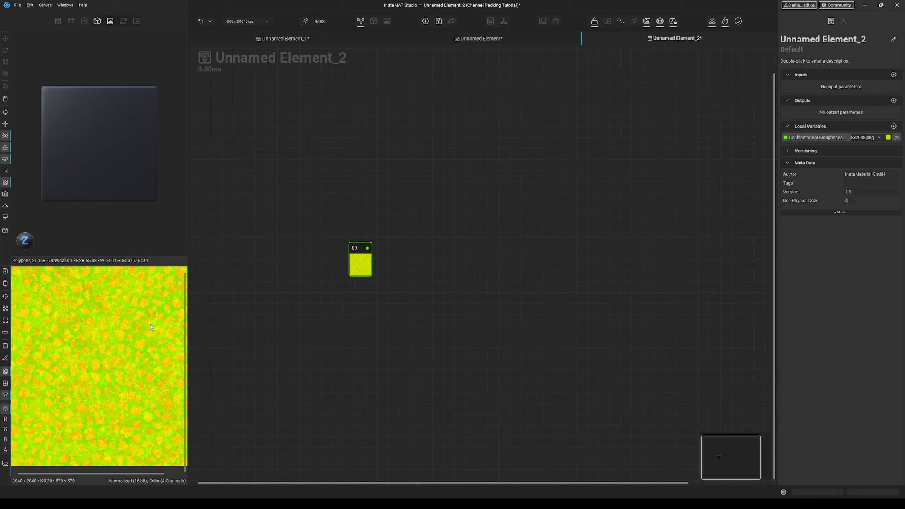
# Step: Add a Channel Split node connected to the cobblestone texture
pyautogui.rightClick(424, 252)
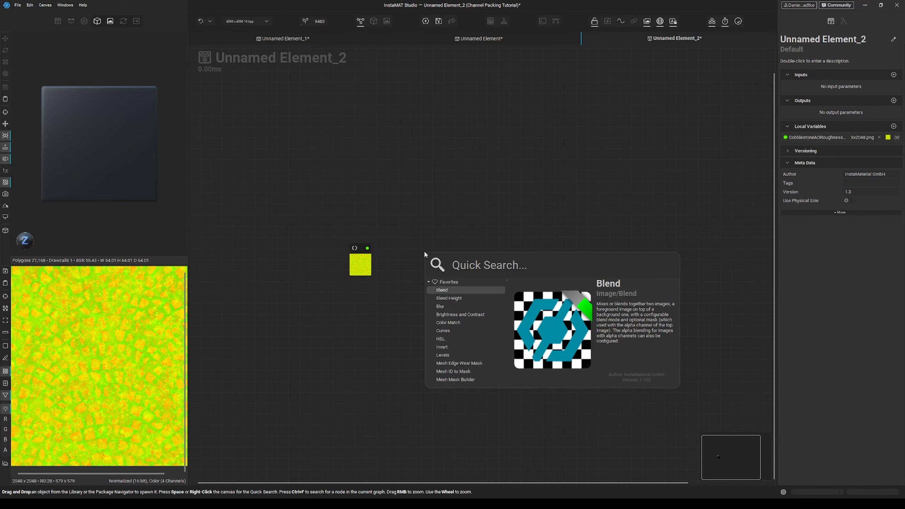
pyautogui.write('channel')
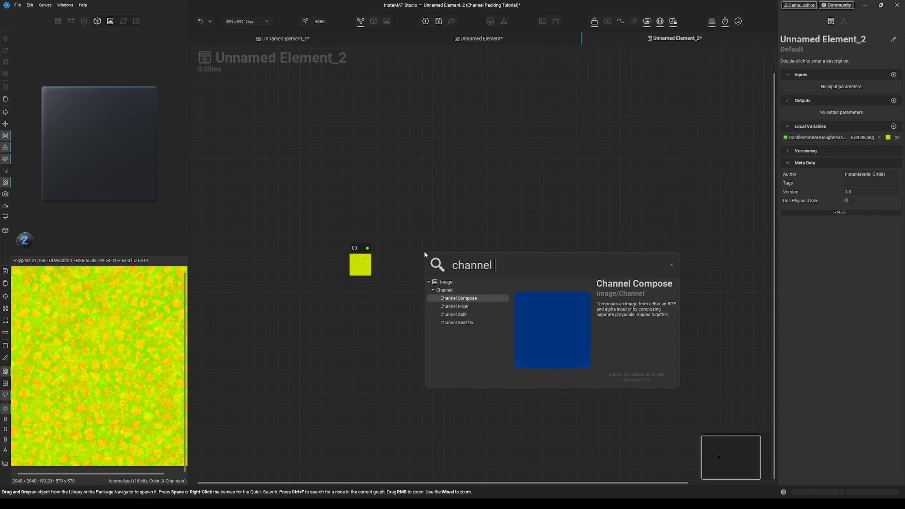
pyautogui.press('Down')
pyautogui.press('Down')
pyautogui.press('Return')
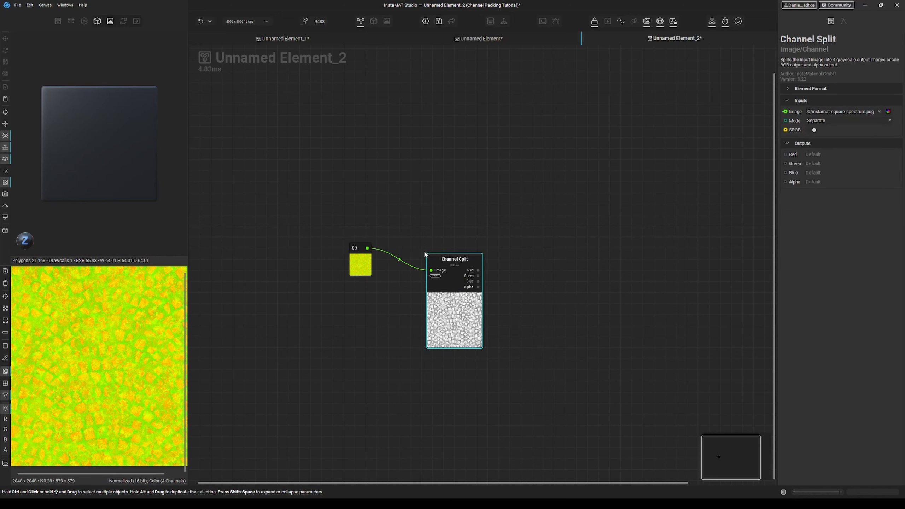
# Step: Add Assign Image nodes on this Channel Split's Red, Green and Blue outputs
pyautogui.scroll(2, 468, 258)
pyautogui.rightClick(502, 255)
pyautogui.write('a')
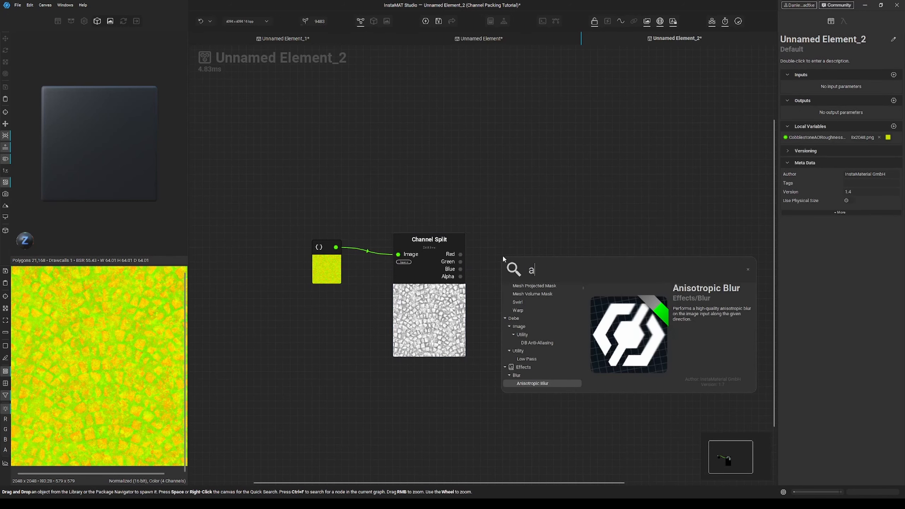
pyautogui.write('ssig')
pyautogui.press('Return')
pyautogui.moveTo(536, 325); pyautogui.dragTo(580, 344)
pyautogui.moveTo(475, 256)
pyautogui.mouseDown()
pyautogui.moveTo(481, 269)
pyautogui.moveTo(461, 262)
pyautogui.mouseUp()
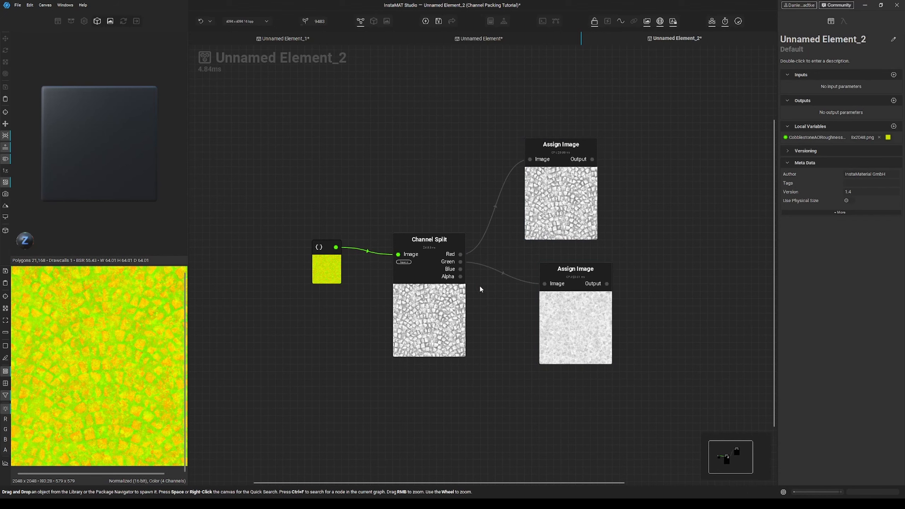
pyautogui.keyDown('alt'); pyautogui.moveTo(578, 331); pyautogui.dragTo(585, 441); pyautogui.keyUp('alt')
pyautogui.moveTo(545, 386); pyautogui.dragTo(461, 269)
pyautogui.click(573, 413)
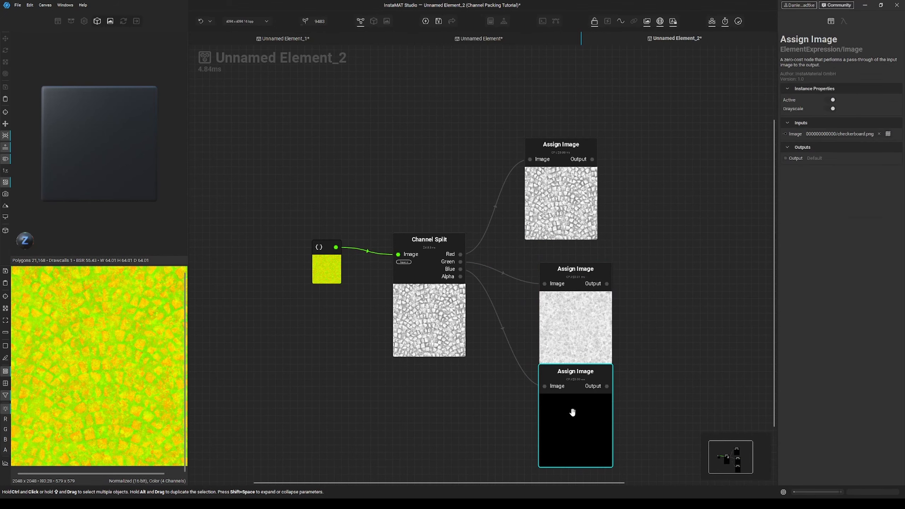
pyautogui.moveTo(573, 413); pyautogui.dragTo(539, 358, button='middle')
# Step: Preview the Green and Red Assign Image outputs of the cobblestone split
pyautogui.click(560, 255)
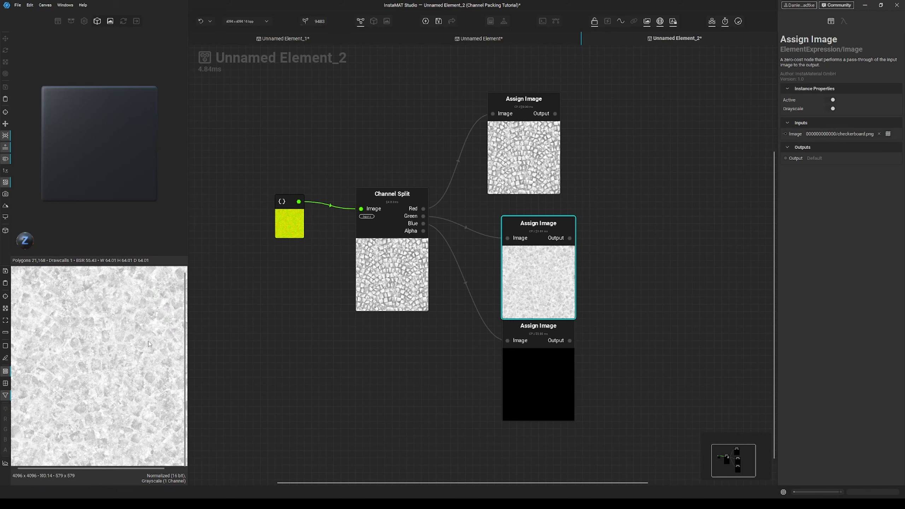
pyautogui.click(544, 161)
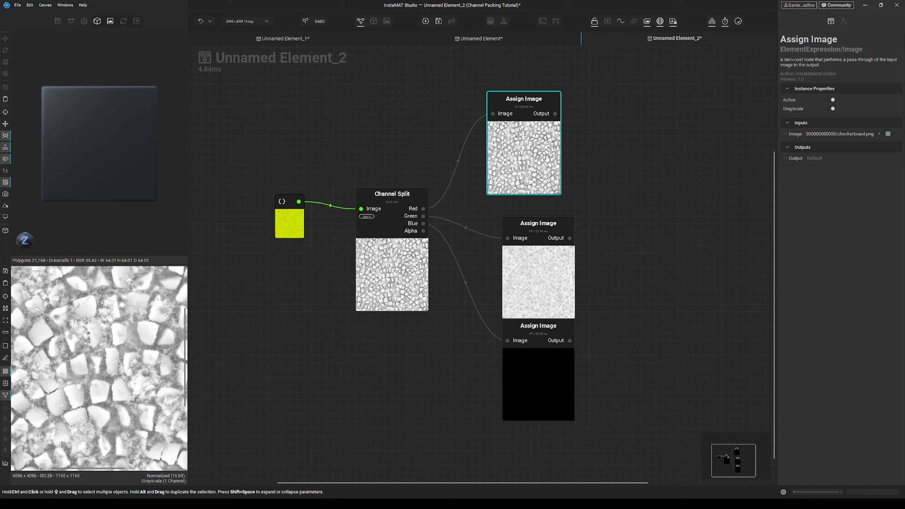
pyautogui.click(626, 137)
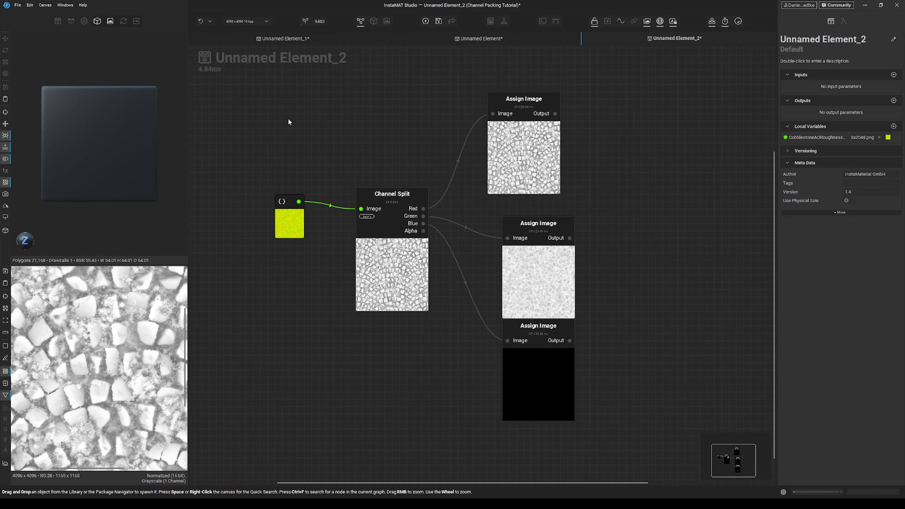
# Step: Search the library for medieval cobblestone materials and open Medieval Cobblestone Old Dry
pyautogui.click(71, 22)
pyautogui.click(29, 22)
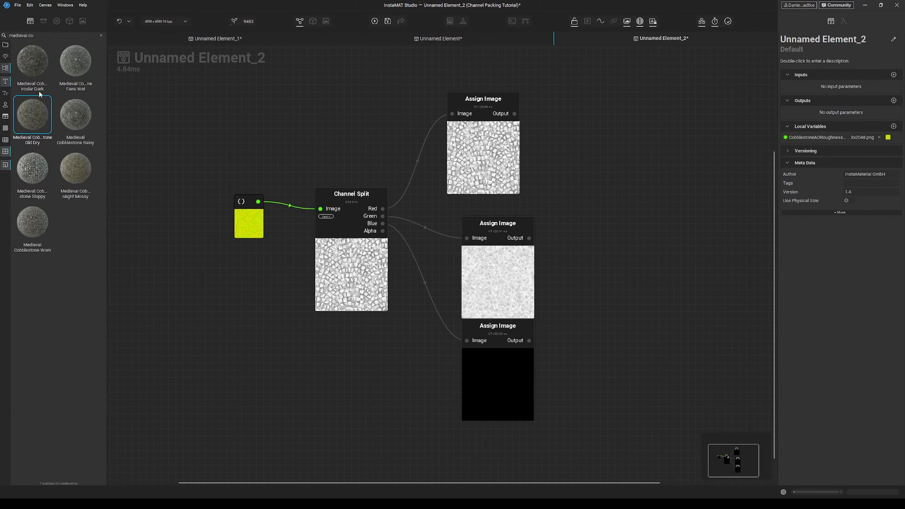
pyautogui.doubleClick(36, 117)
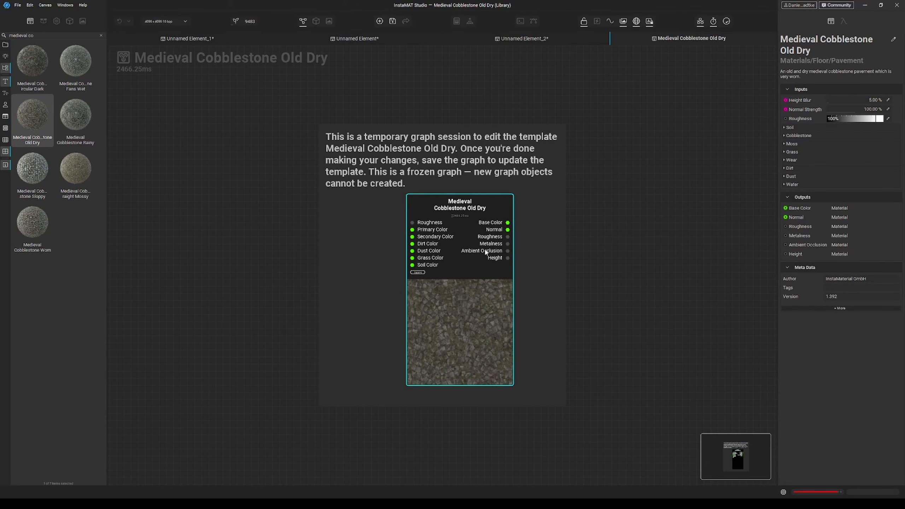
# Step: Preview the material's Roughness, Metalness and Ambient Occlusion outputs
pyautogui.scroll(3, 486, 252)
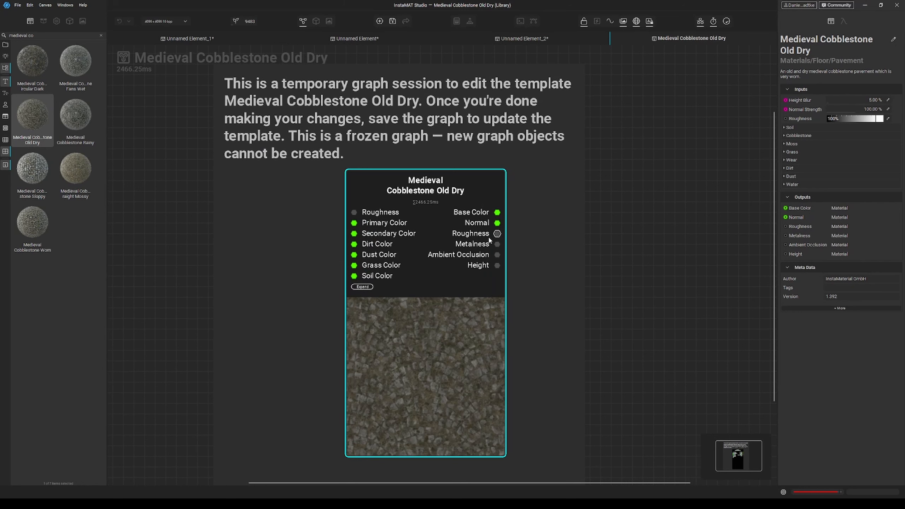
pyautogui.click(494, 236)
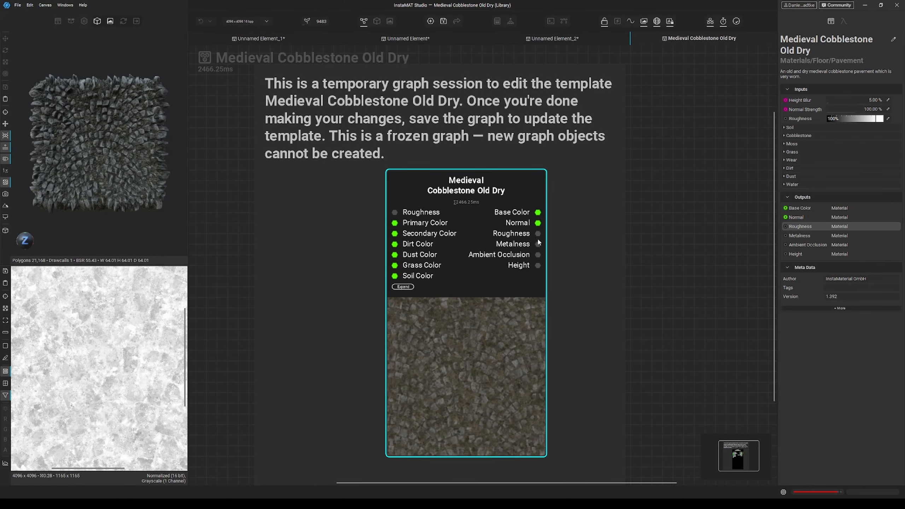
pyautogui.click(538, 245)
pyautogui.click(538, 255)
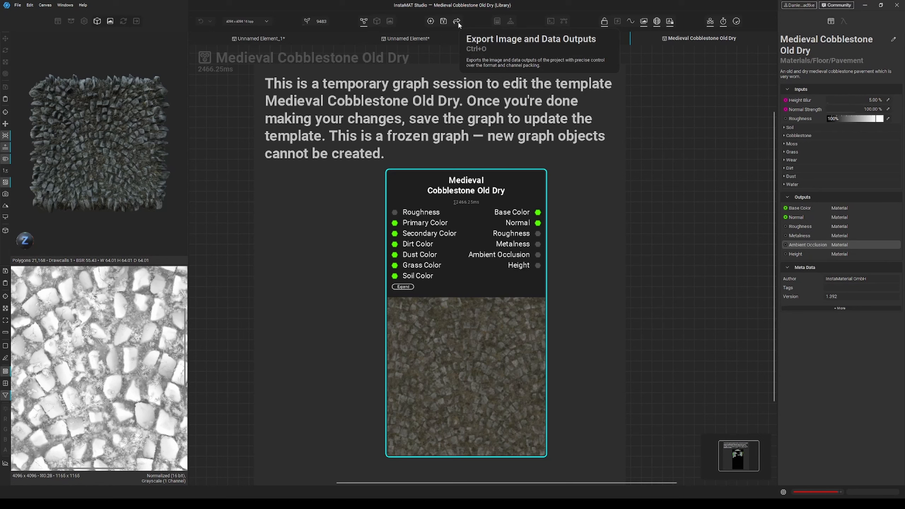
# Step: Open the Export Image and Data Outputs dialog and delete the existing Channel Packed output template
pyautogui.click(458, 22)
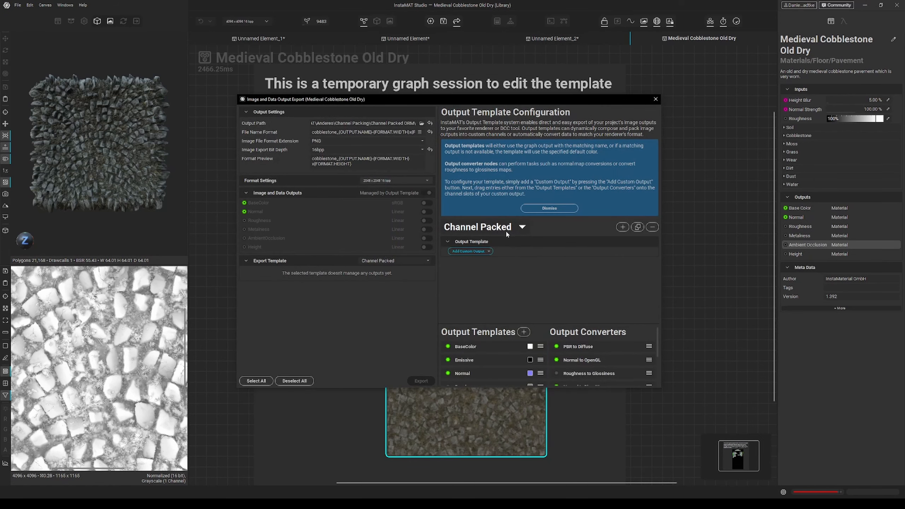
pyautogui.click(522, 228)
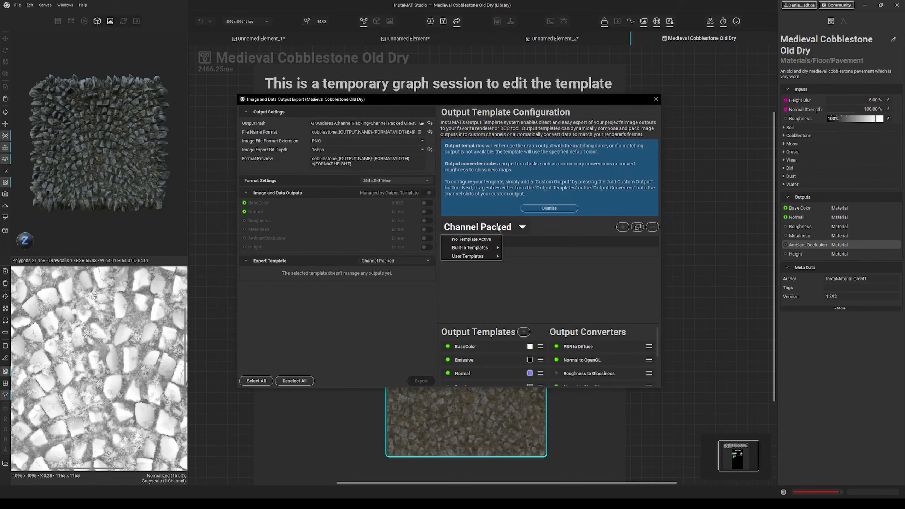
pyautogui.click(525, 226)
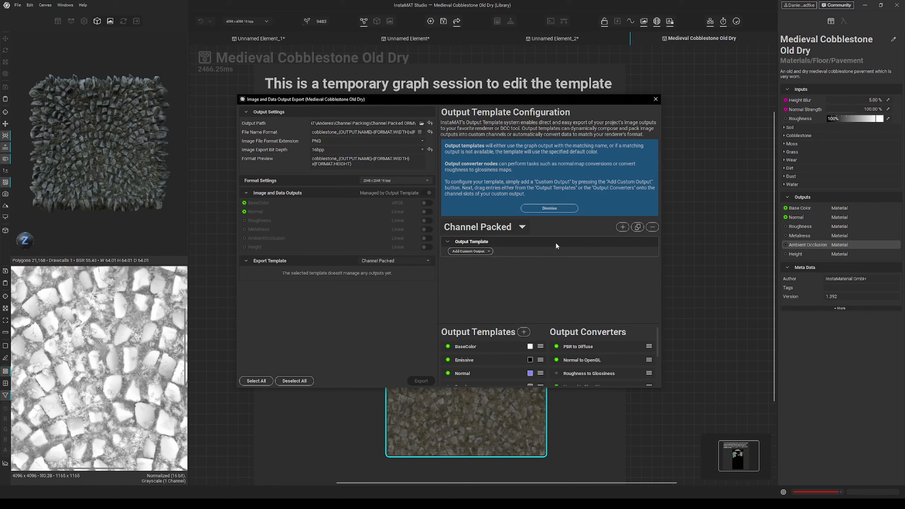
pyautogui.click(652, 227)
pyautogui.click(486, 255)
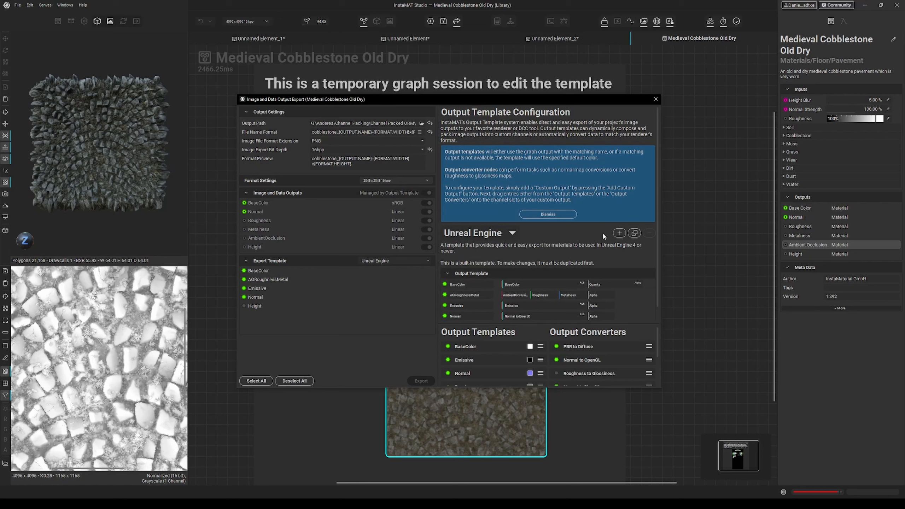
# Step: Set no template active, then create a new output template named Packed Channels
pyautogui.click(478, 234)
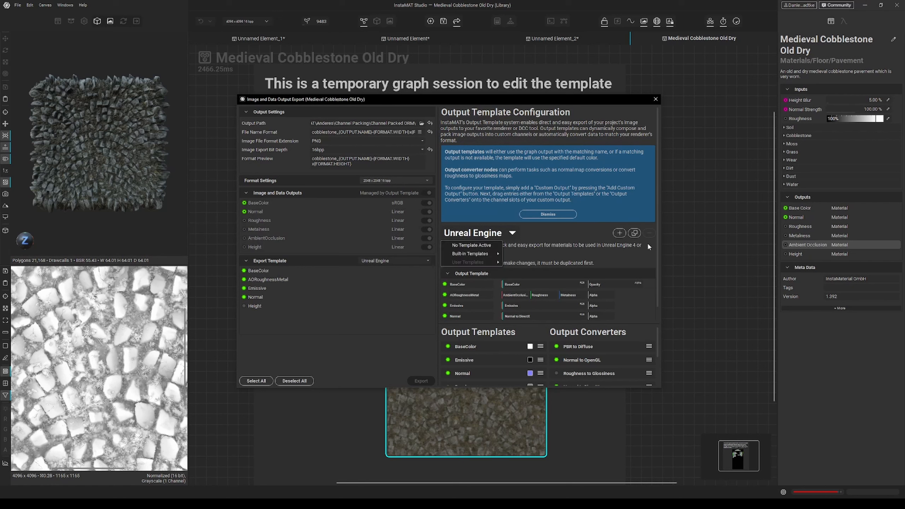
pyautogui.click(480, 245)
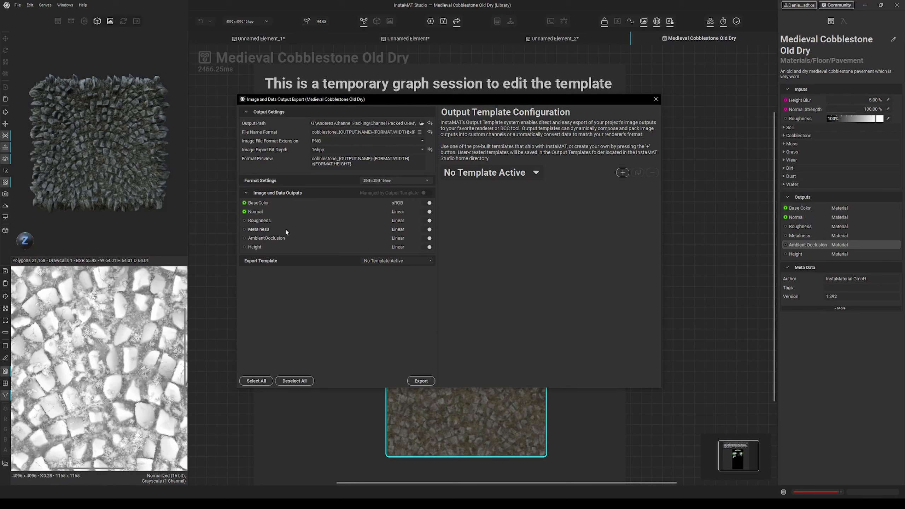
pyautogui.click(623, 173)
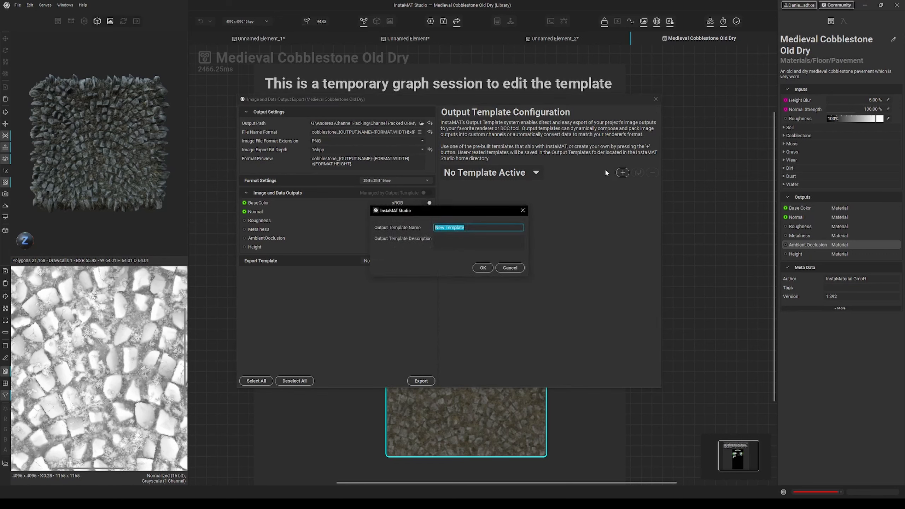
pyautogui.write('Packed Mate')
pyautogui.press('BackSpace')
pyautogui.press('BackSpace')
pyautogui.press('BackSpace')
pyautogui.press('BackSpace')
pyautogui.write('Channels')
pyautogui.click(483, 268)
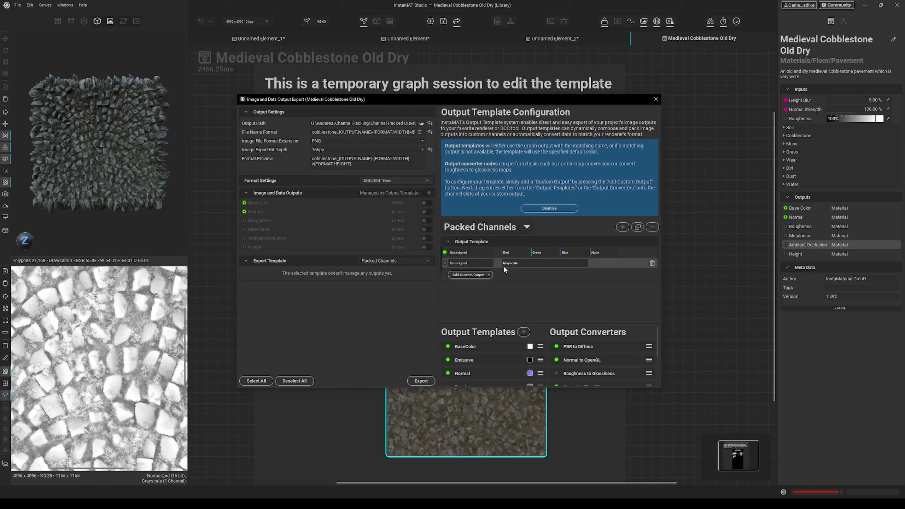
# Step: Remove the extra custom output and assign Roughness, Metalness and AmbientOcclusion to its Red, Green and Blue channels
pyautogui.click(652, 263)
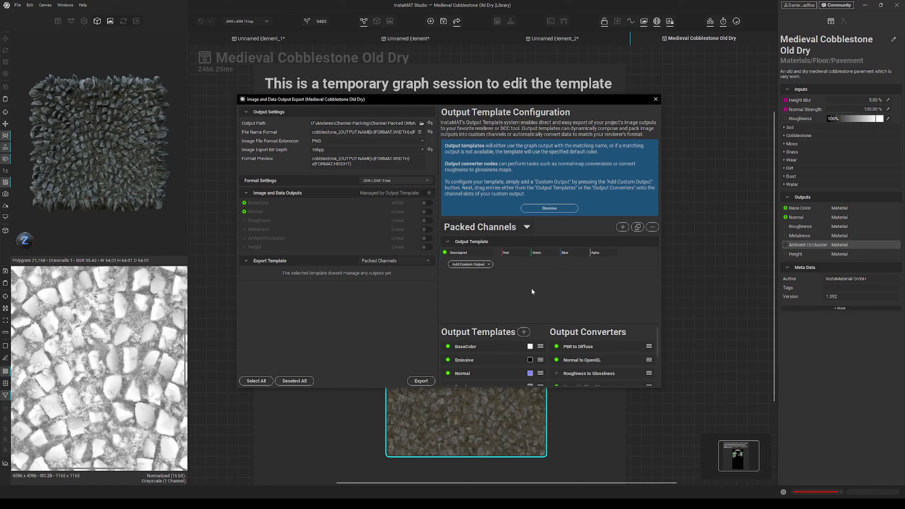
pyautogui.scroll(-1, 471, 352)
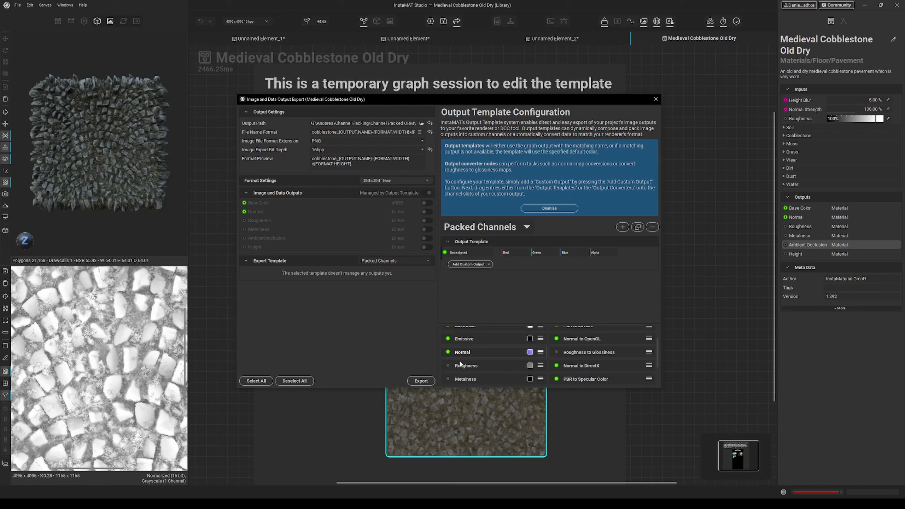
pyautogui.moveTo(460, 365); pyautogui.dragTo(507, 252)
pyautogui.moveTo(459, 381); pyautogui.dragTo(539, 255)
pyautogui.scroll(-1, 505, 351)
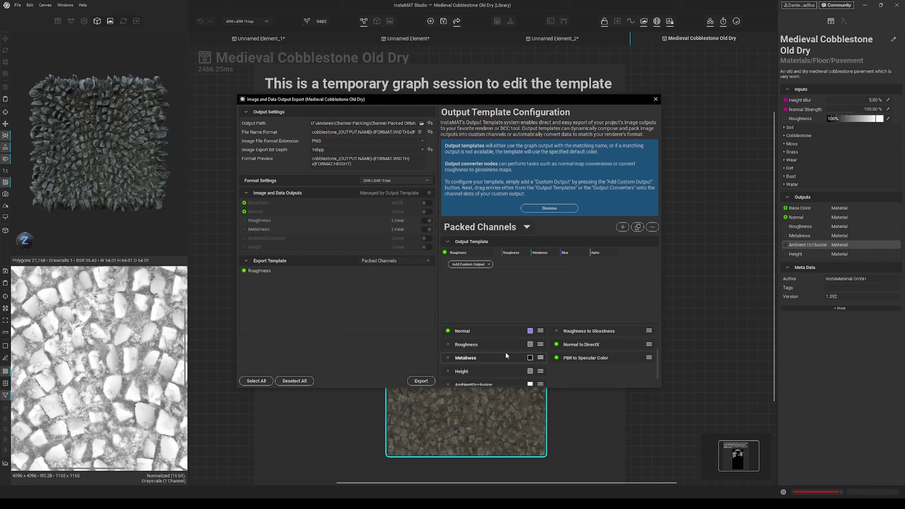
pyautogui.scroll(-1, 476, 368)
pyautogui.moveTo(474, 373); pyautogui.dragTo(567, 252)
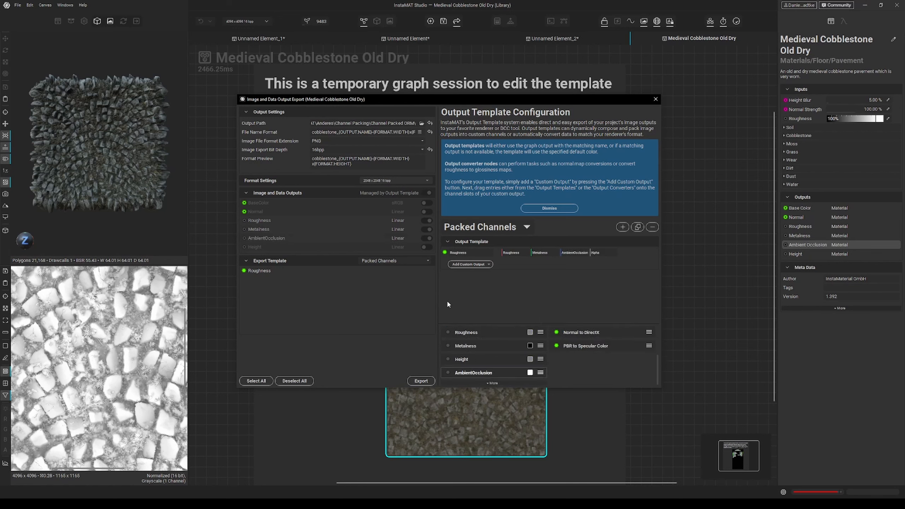
# Step: Rename the custom output to ORM
pyautogui.doubleClick(463, 253)
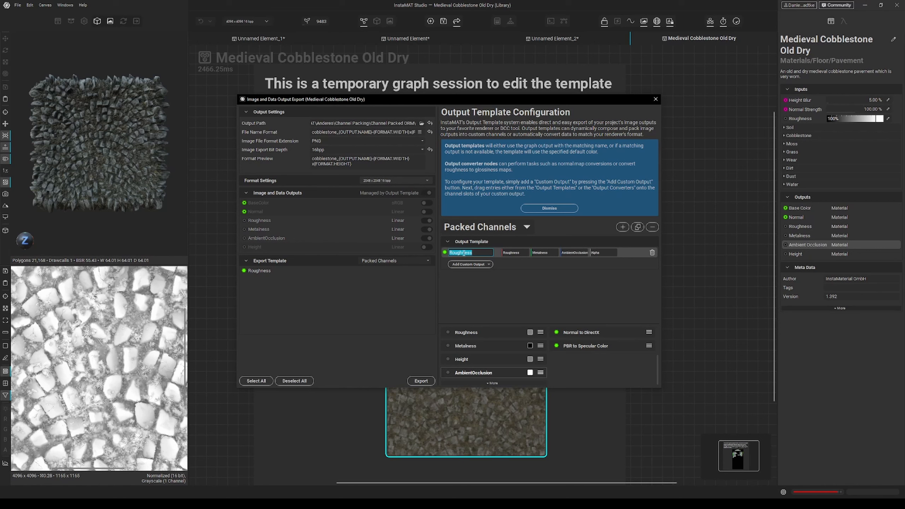
pyautogui.write('ORM')
pyautogui.press('Return')
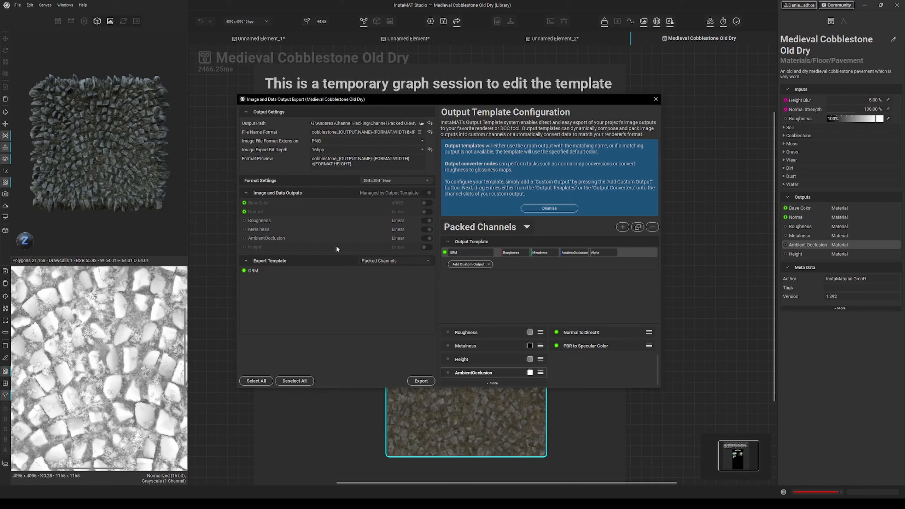